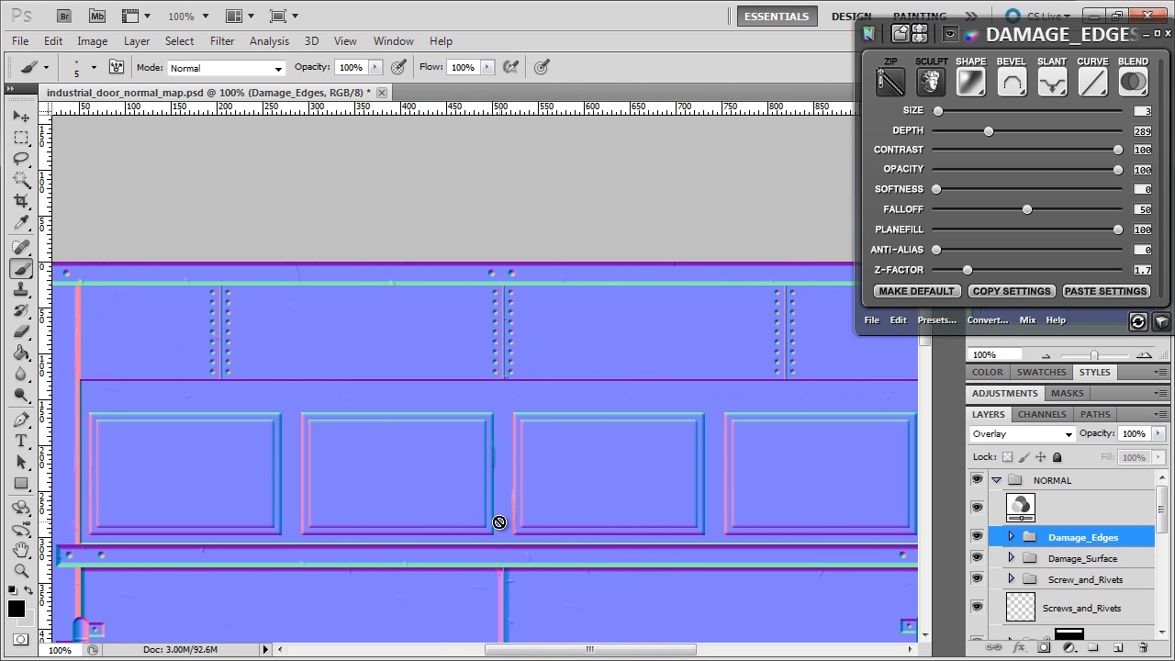
Inspect the whole door normal map under moving light in the 3D preview, and close the preview.
{"action": "scroll", "coordinate": [501, 487], "scroll_direction": "down", "scroll_amount": 5}
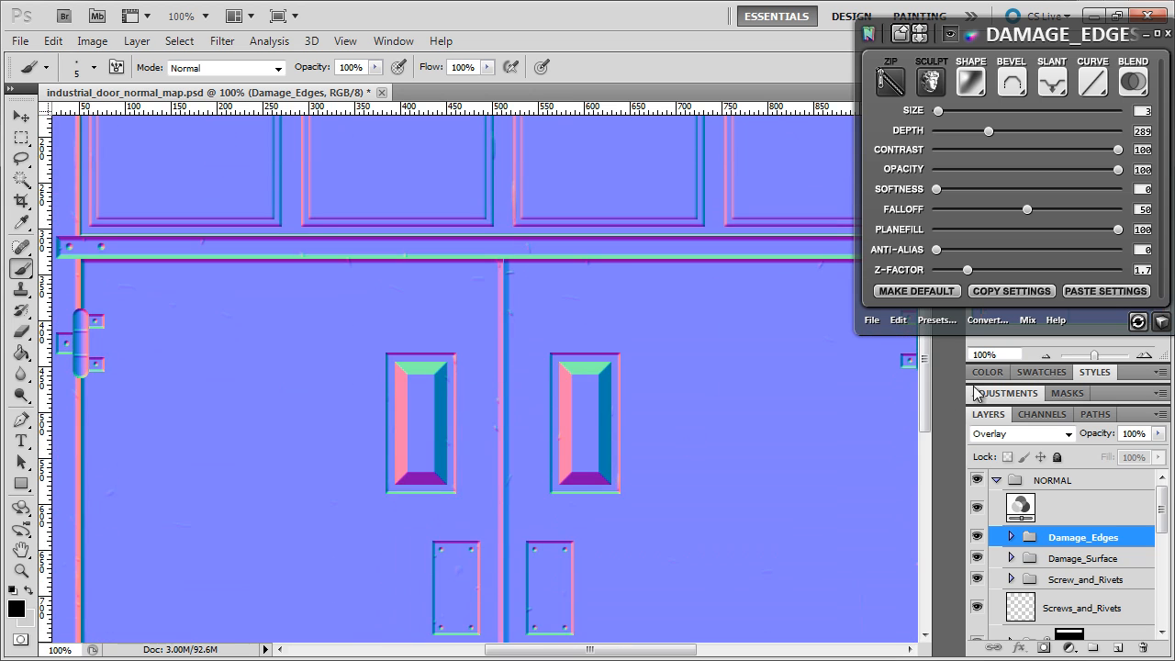
{"action": "double_click", "coordinate": [1046, 356]}
{"action": "left_click", "coordinate": [1161, 324]}
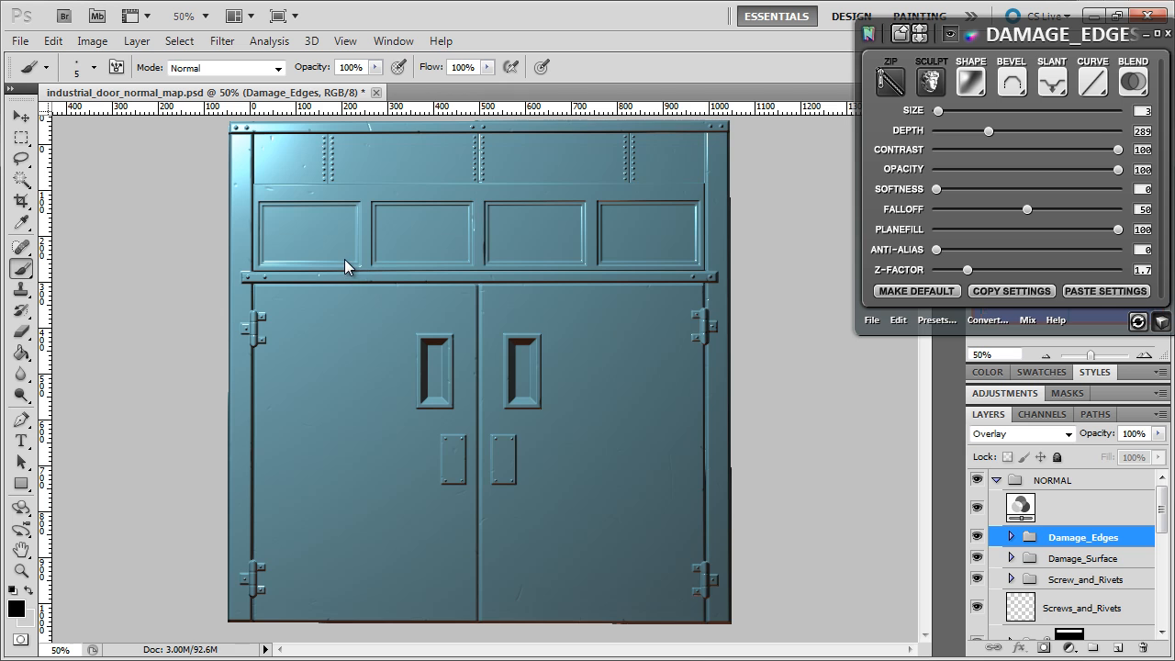
{"action": "left_click_drag", "start_coordinate": [289, 212], "coordinate": [331, 229]}
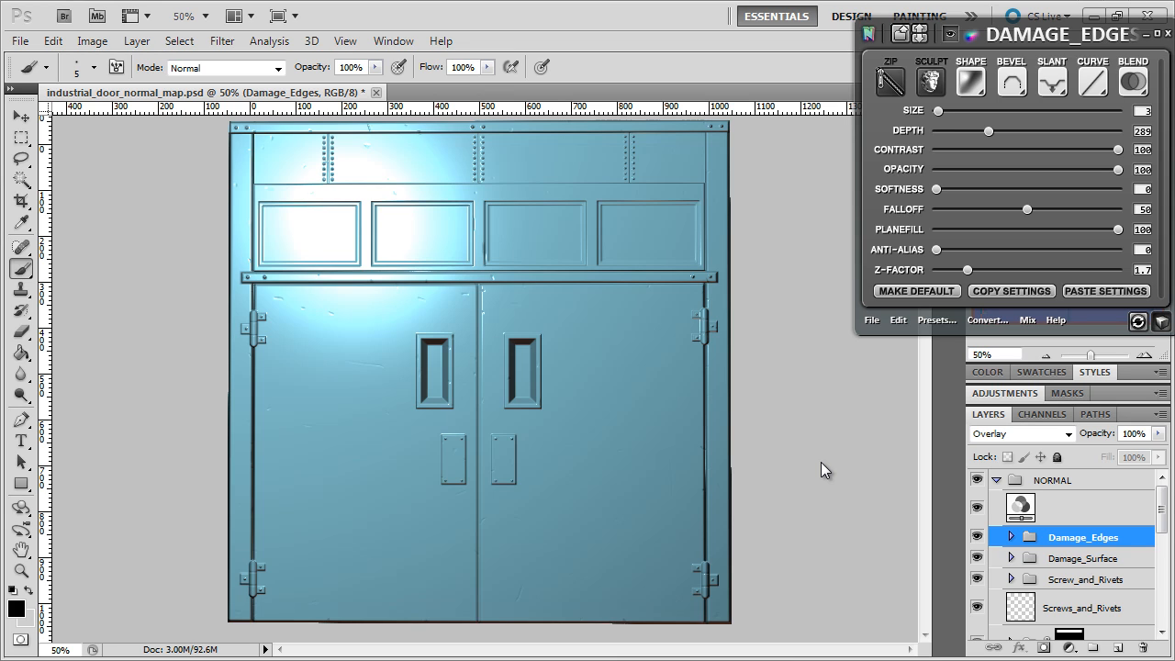
{"action": "left_click", "coordinate": [1161, 323]}
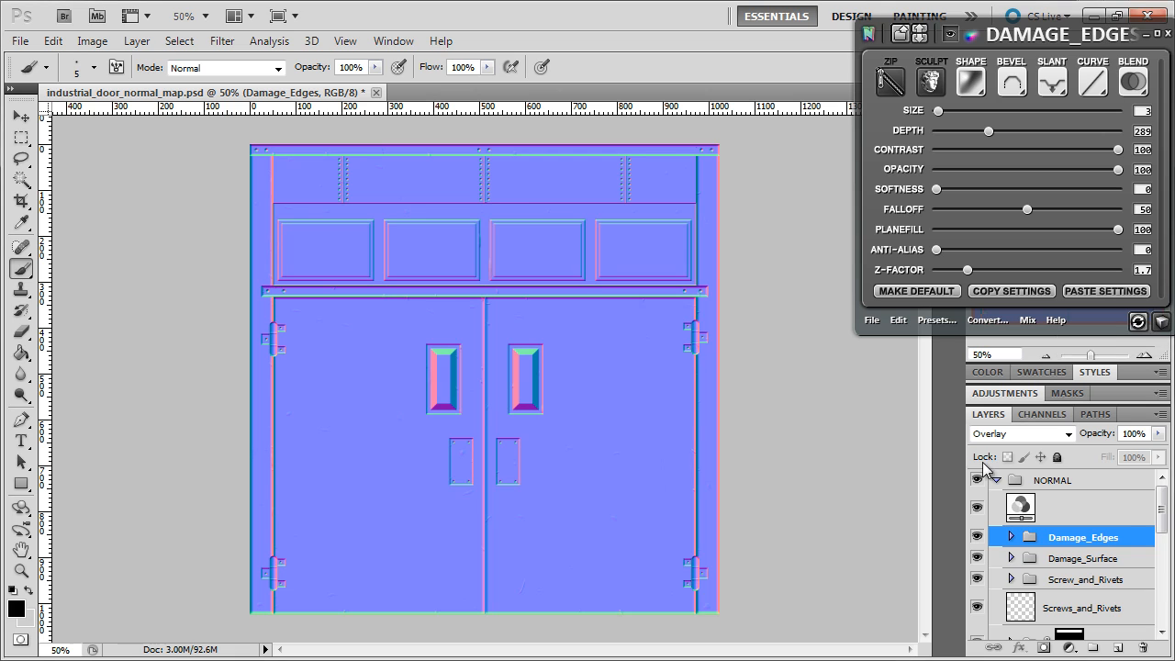
Duplicate the NORMAL group as NORMAL copy and merge the duplicate into a single layer.
{"action": "left_click", "coordinate": [1013, 482]}
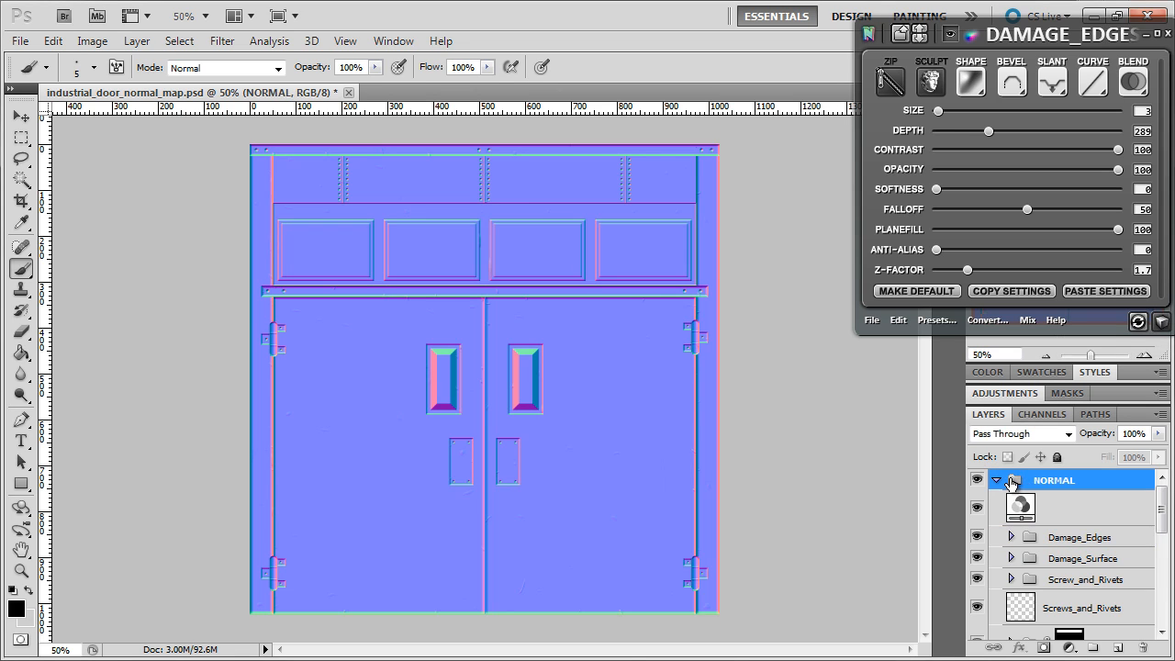
{"action": "left_click", "coordinate": [137, 40]}
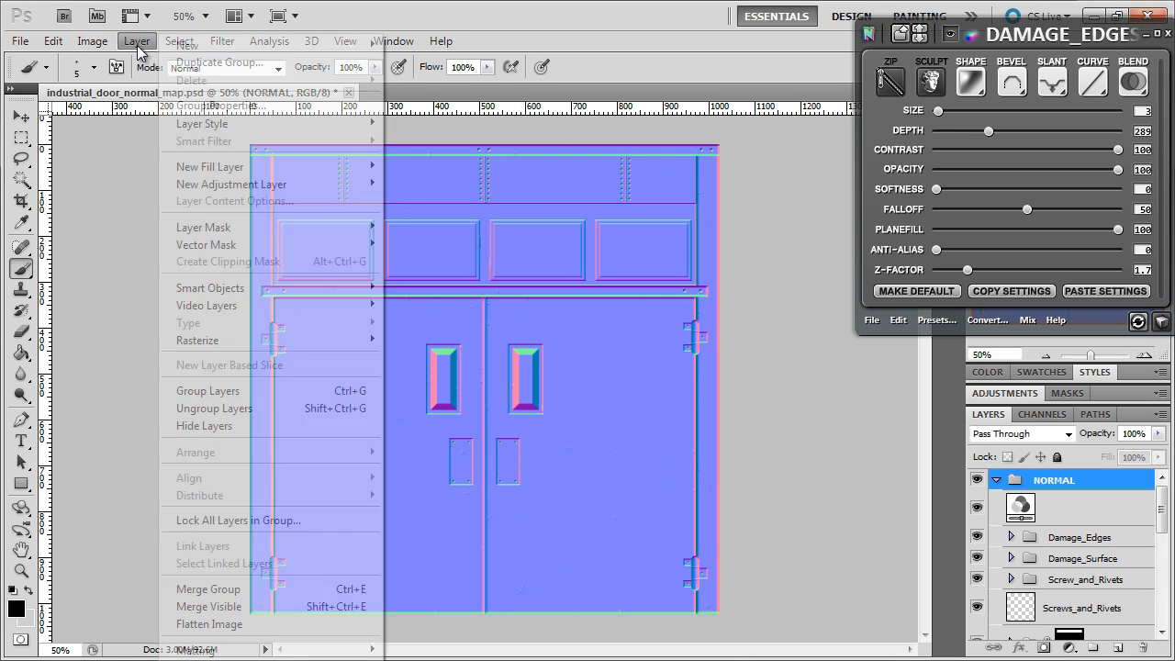
{"action": "left_click", "coordinate": [192, 63]}
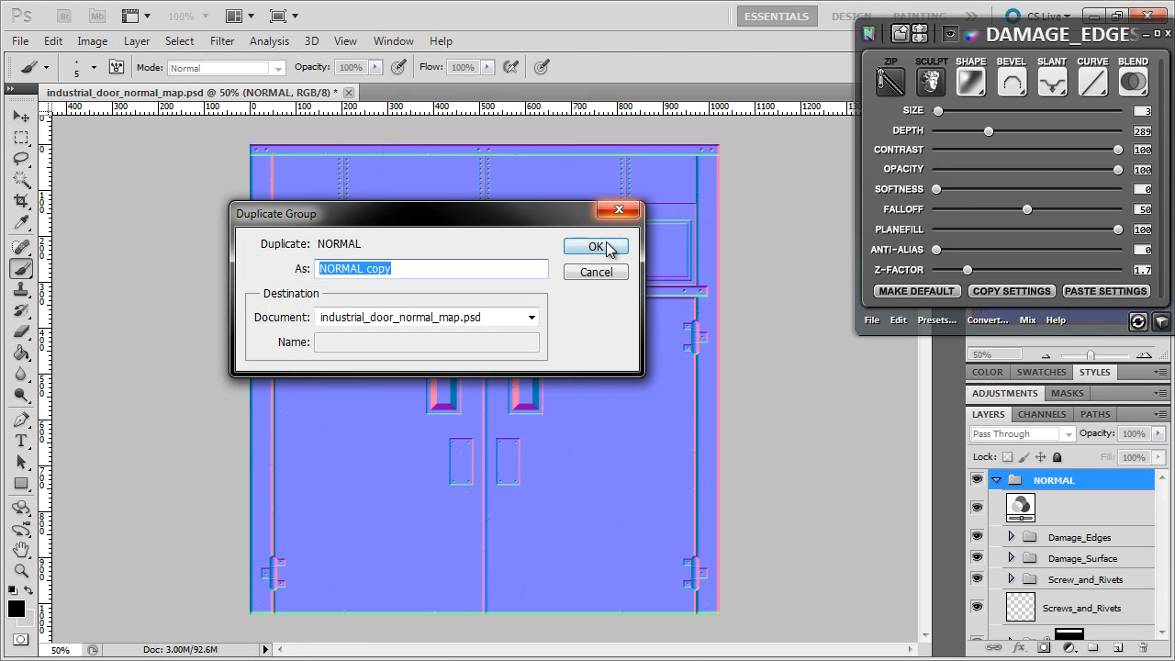
{"action": "left_click", "coordinate": [602, 244]}
{"action": "left_click", "coordinate": [137, 41]}
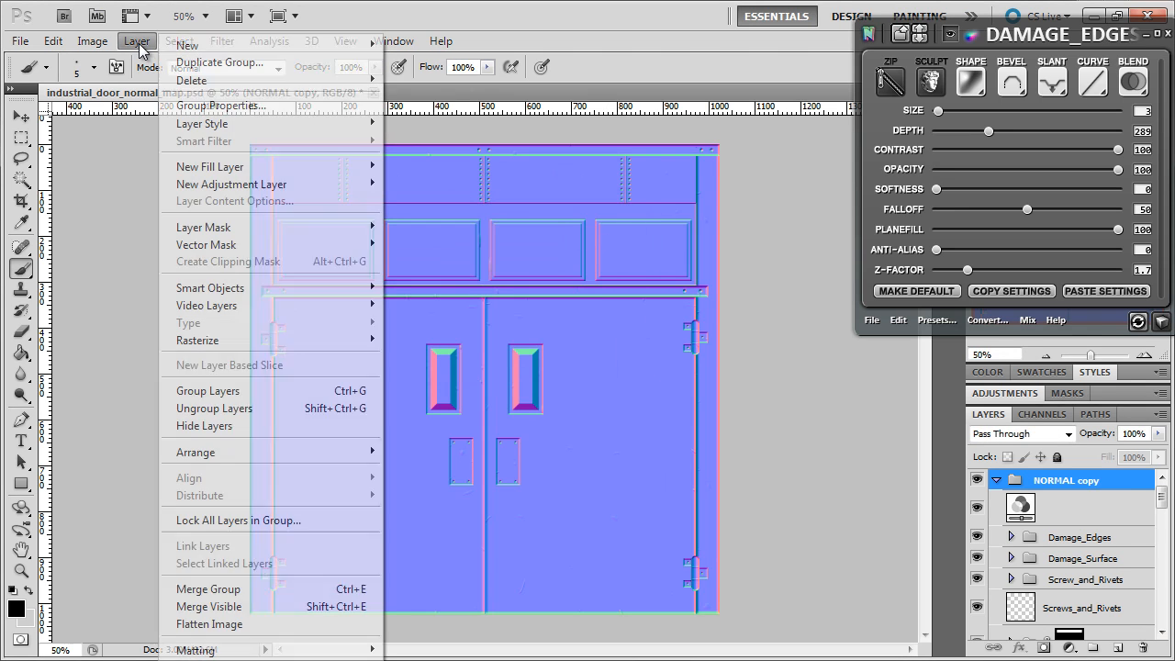
{"action": "left_click", "coordinate": [194, 589]}
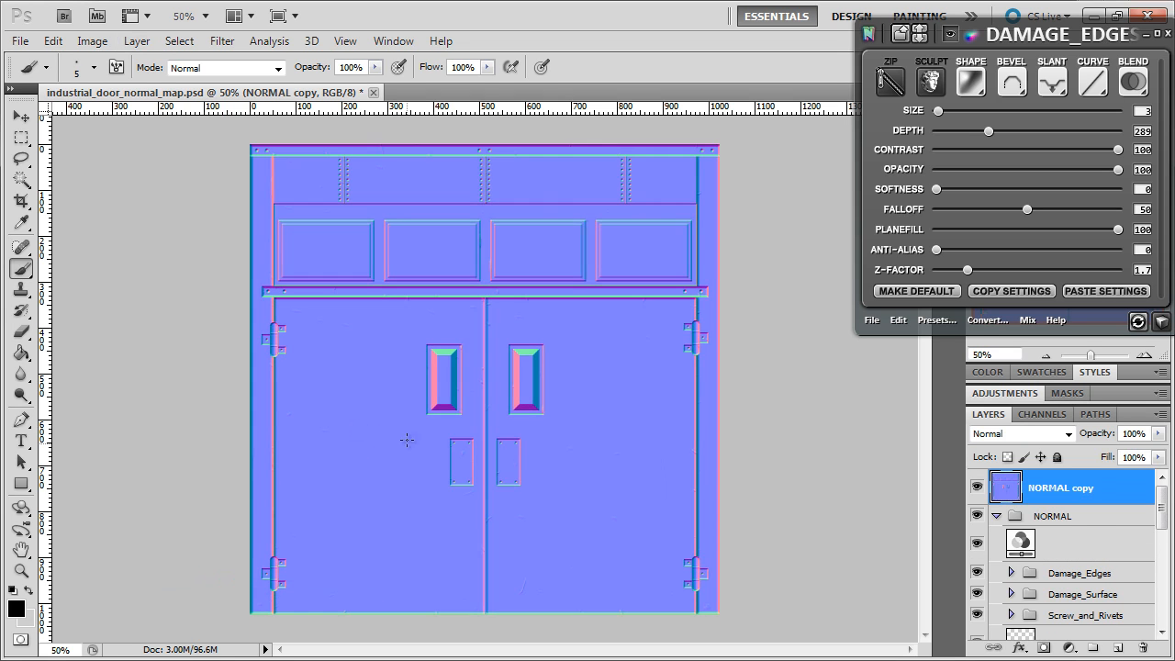
Apply a Gaussian Blur with a 5.0 pixel radius to the NORMAL copy layer.
{"action": "left_click", "coordinate": [222, 41]}
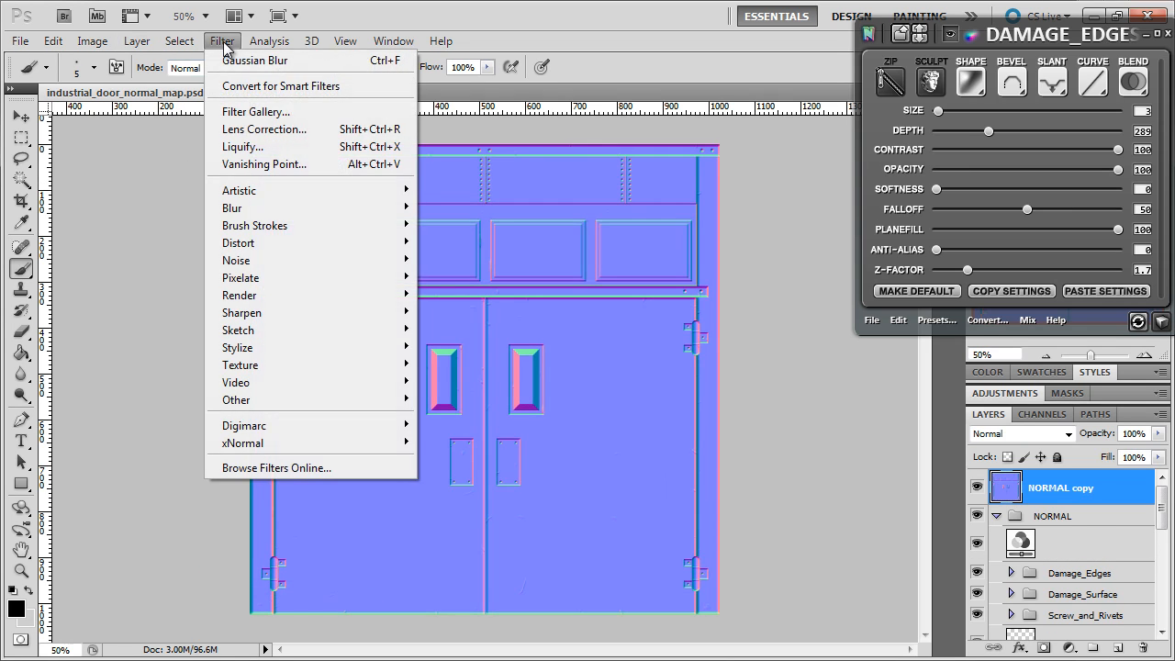
{"action": "mouse_move", "coordinate": [248, 218]}
{"action": "left_click", "coordinate": [139, 278]}
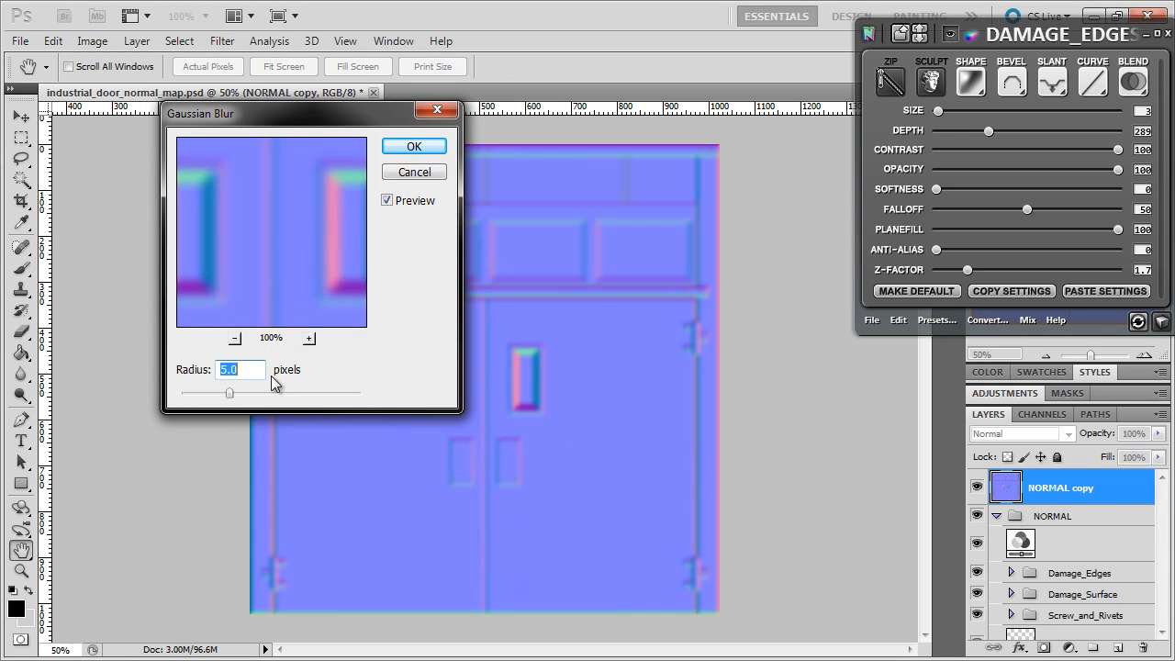
{"action": "left_click_drag", "start_coordinate": [297, 244], "coordinate": [370, 223]}
{"action": "left_click", "coordinate": [417, 154]}
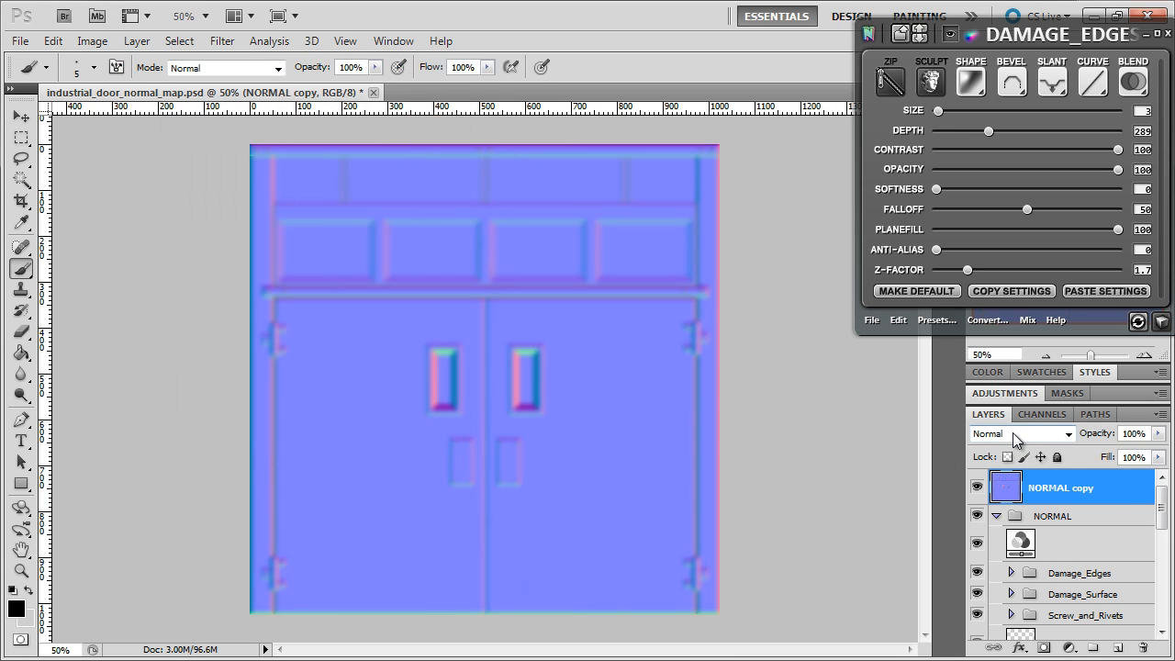
Set the NORMAL copy layer's blend mode to Overlay and its opacity to 30%.
{"action": "left_click", "coordinate": [1013, 432]}
{"action": "left_click", "coordinate": [1003, 230]}
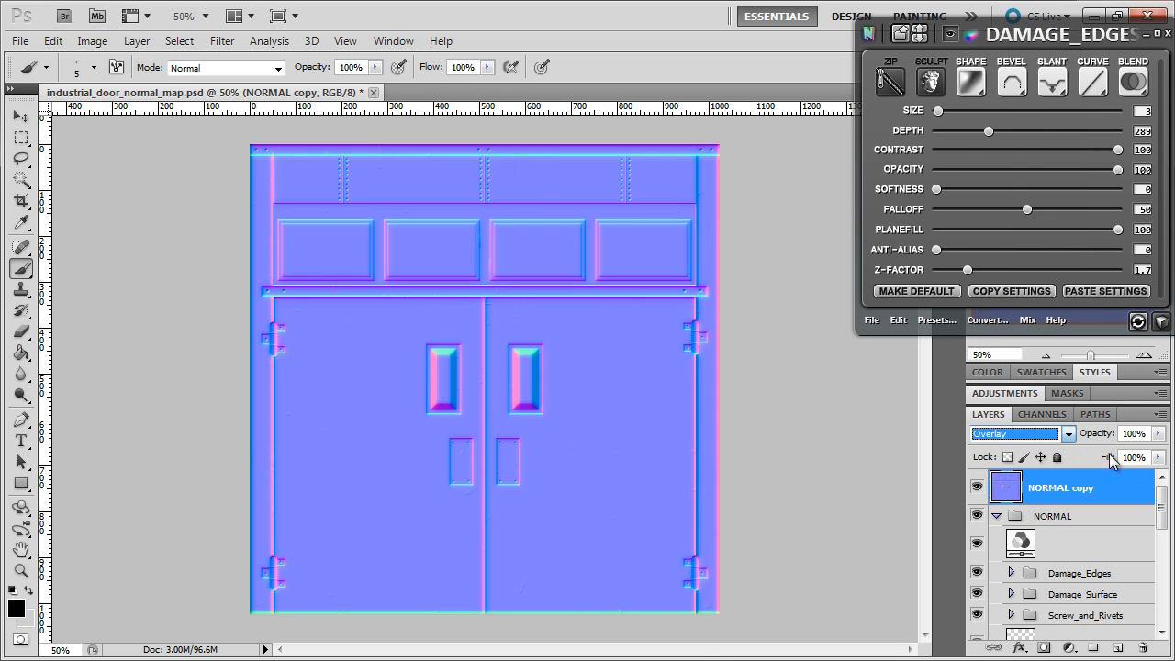
{"action": "left_click", "coordinate": [1138, 434]}
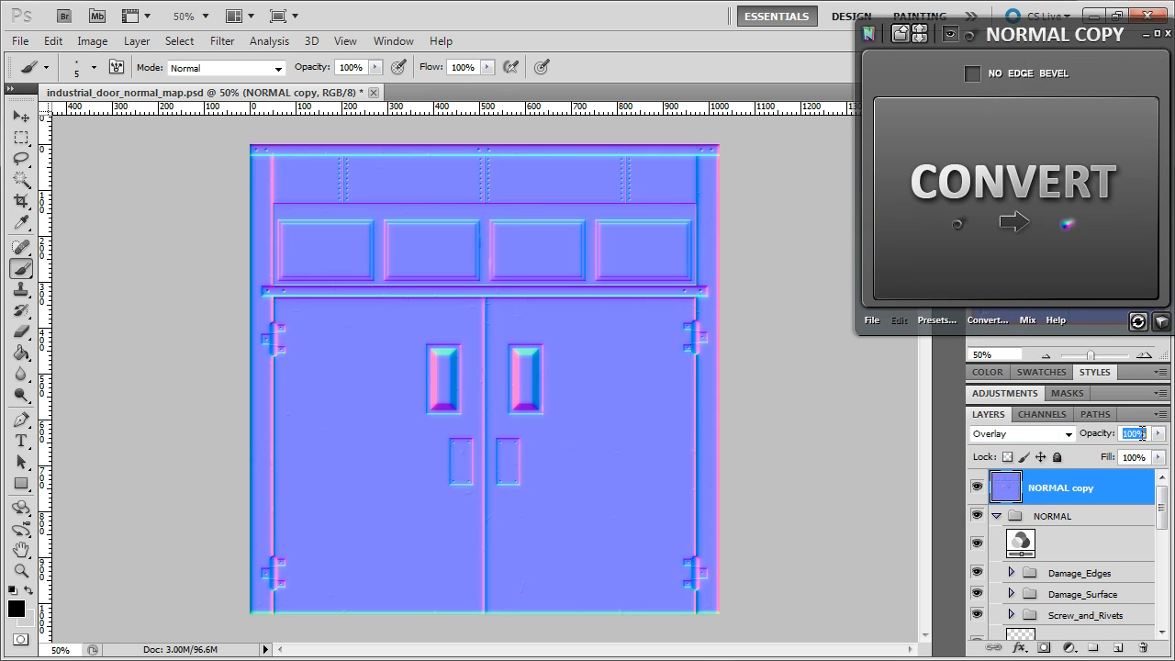
{"action": "type", "text": "30"}
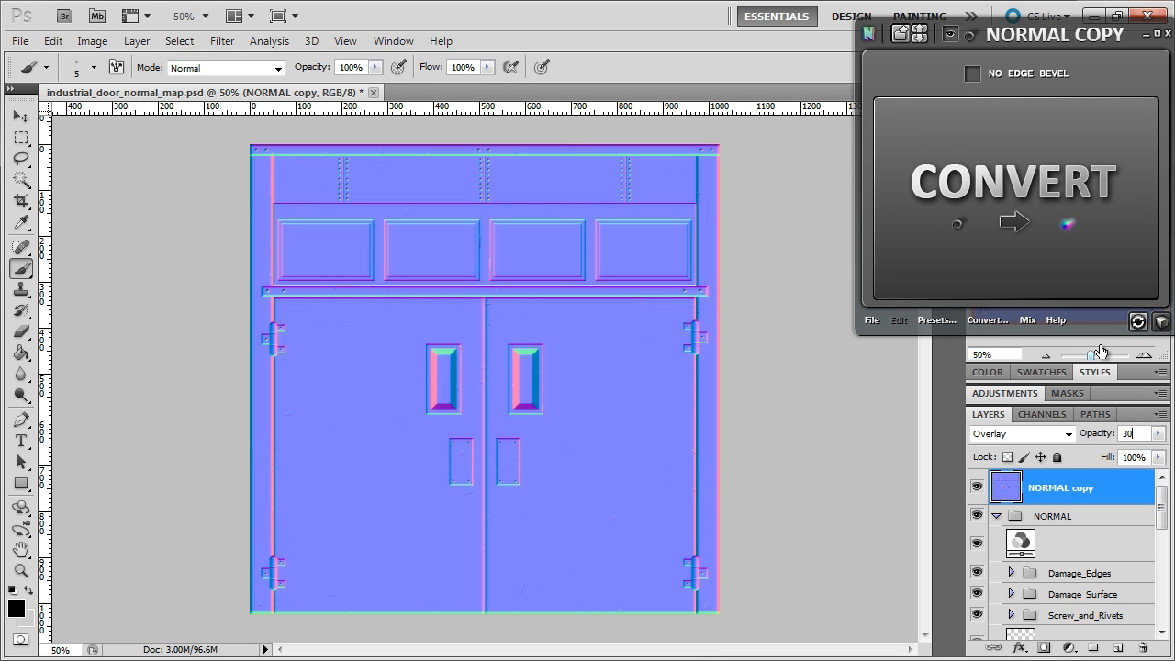
Examine the blended normal map's edges and recesses in the 3D preview from different distances and light angles.
{"action": "left_click", "coordinate": [1137, 320]}
{"action": "left_click_drag", "start_coordinate": [445, 357], "coordinate": [424, 362]}
{"action": "right_click", "coordinate": [437, 354]}
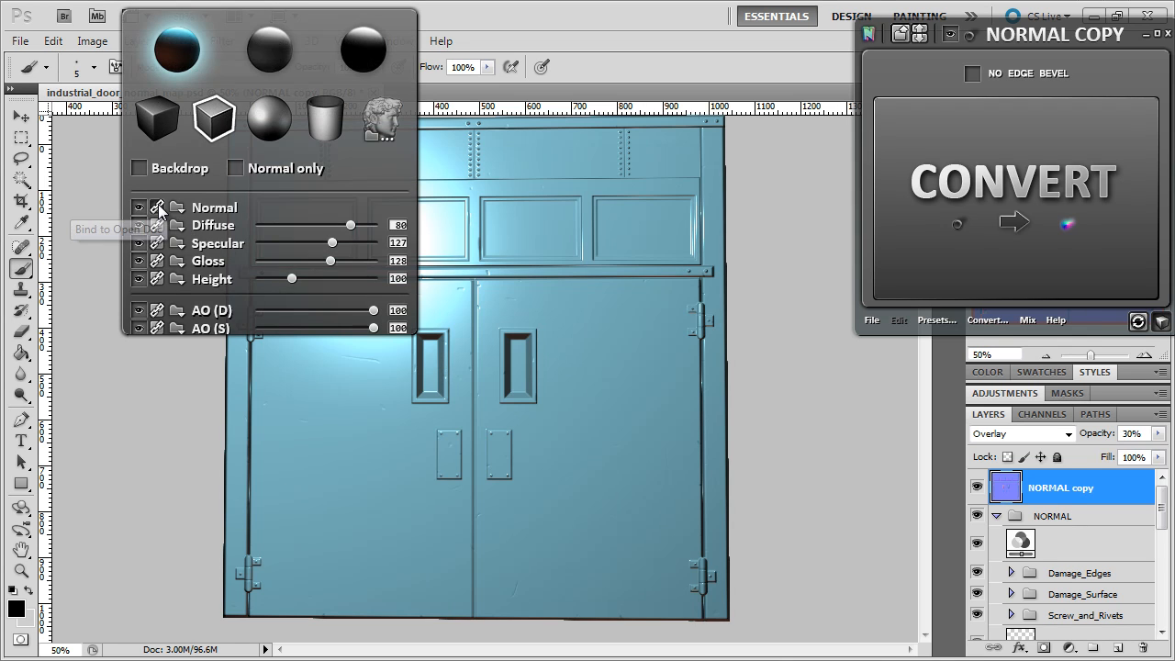
{"action": "left_click", "coordinate": [544, 345]}
{"action": "left_click_drag", "start_coordinate": [439, 263], "coordinate": [472, 284]}
{"action": "scroll", "coordinate": [455, 454], "scroll_direction": "up", "scroll_amount": 5}
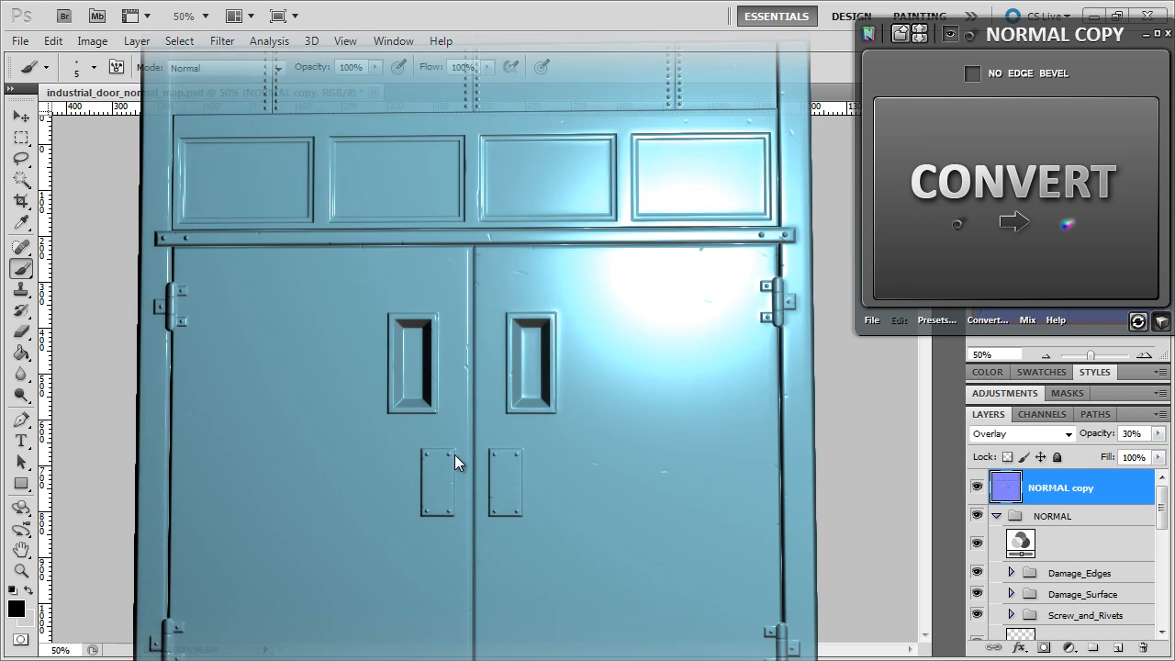
{"action": "left_click_drag", "start_coordinate": [430, 428], "coordinate": [536, 417]}
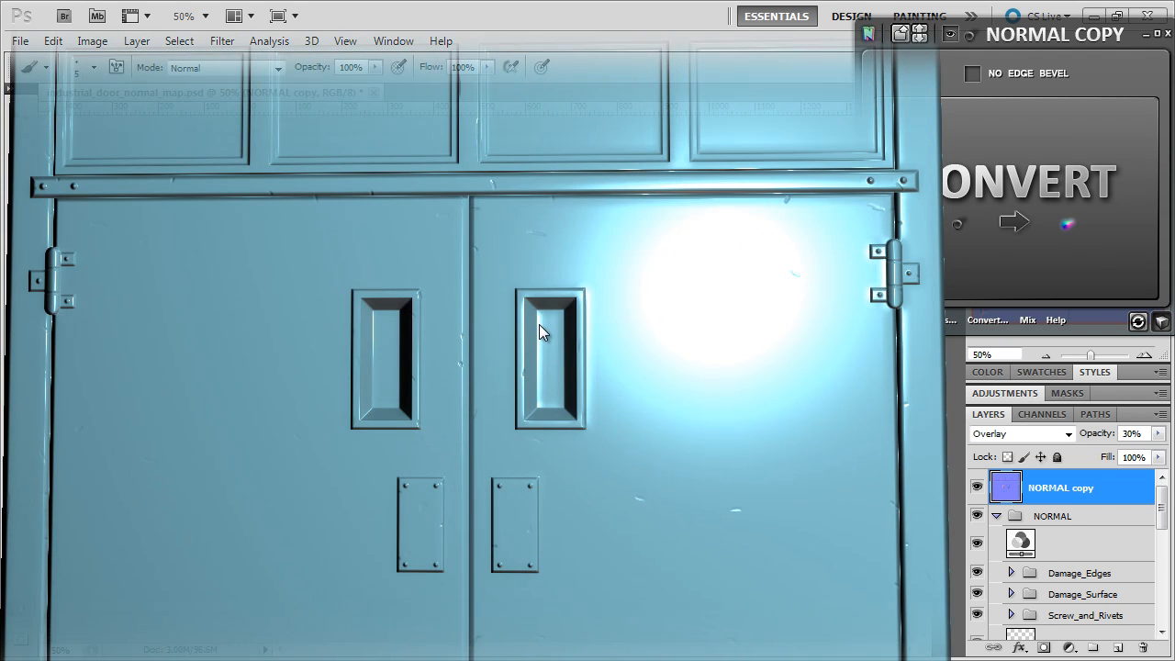
{"action": "scroll", "coordinate": [550, 432], "scroll_direction": "down", "scroll_amount": 5}
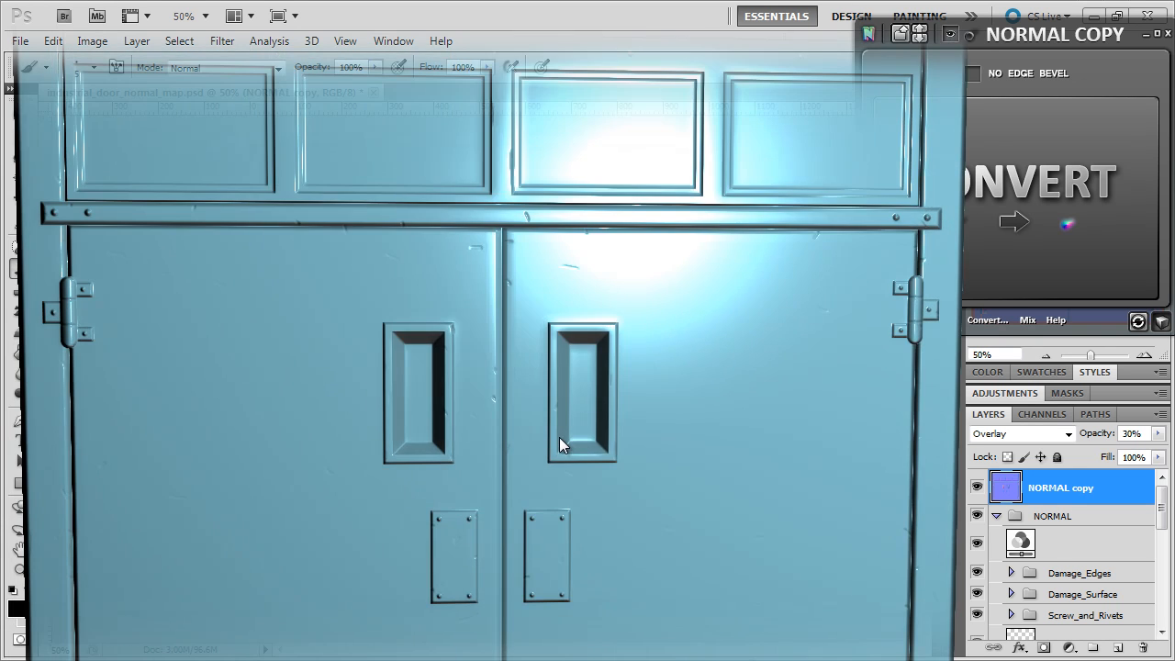
{"action": "left_click_drag", "start_coordinate": [549, 433], "coordinate": [547, 433]}
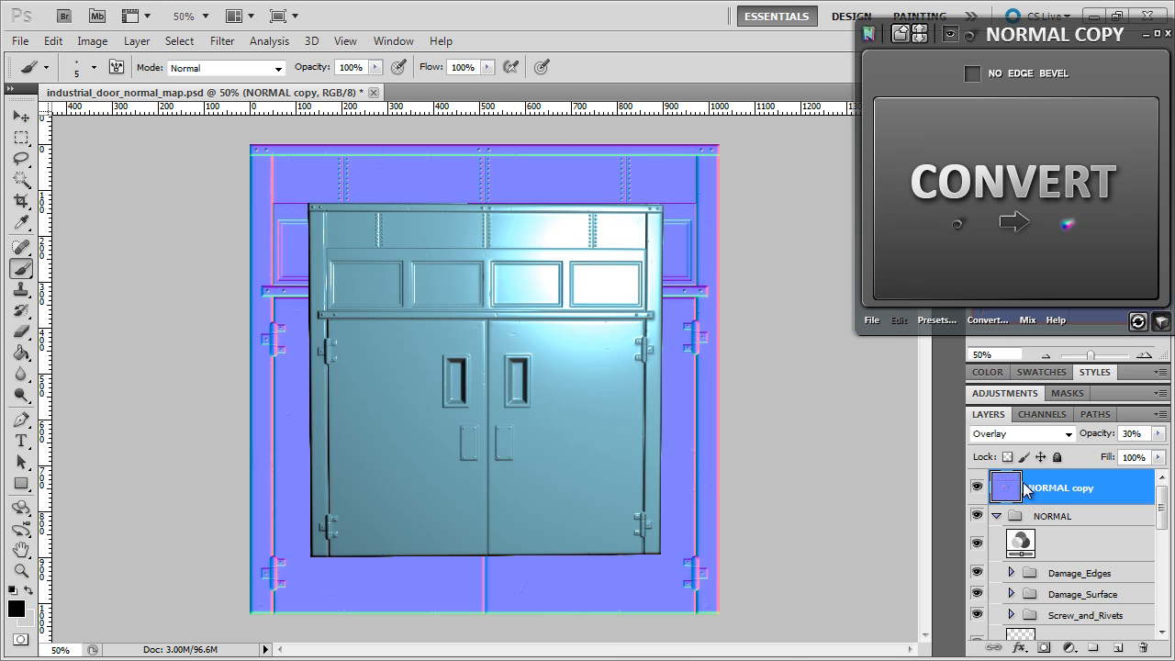
Set the NORMAL copy layer's opacity to 25% and check the door in the 3D preview.
{"action": "double_click", "coordinate": [1145, 437]}
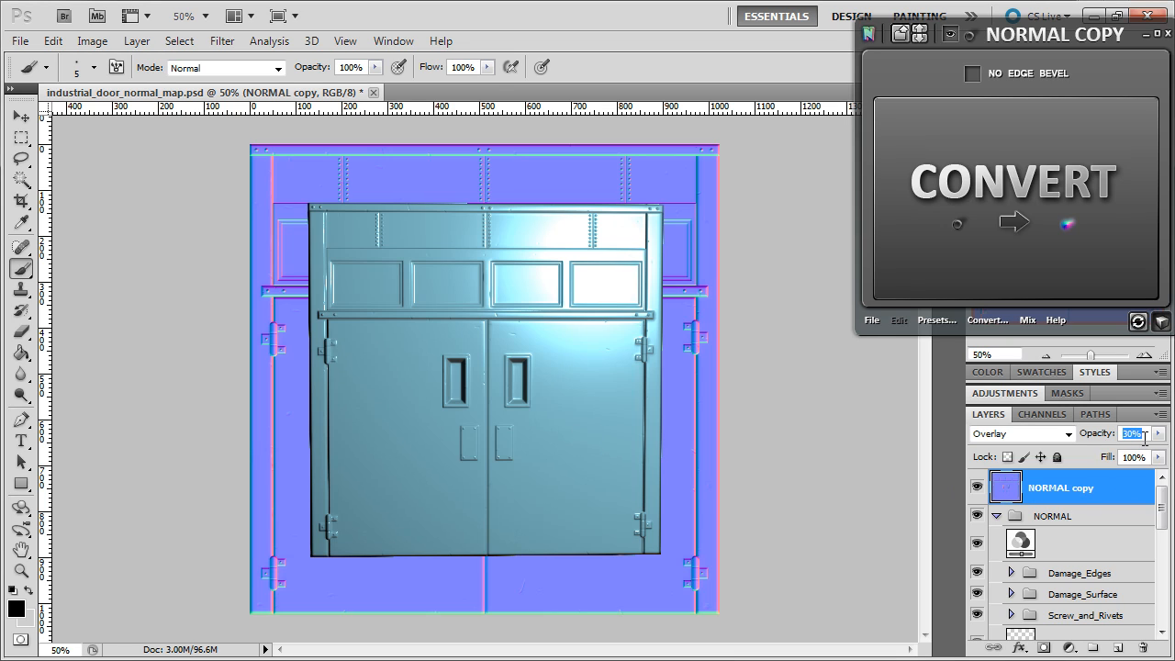
{"action": "type", "text": "25"}
{"action": "left_click_drag", "start_coordinate": [568, 432], "coordinate": [466, 354]}
{"action": "scroll", "coordinate": [555, 444], "scroll_direction": "up", "scroll_amount": 2}
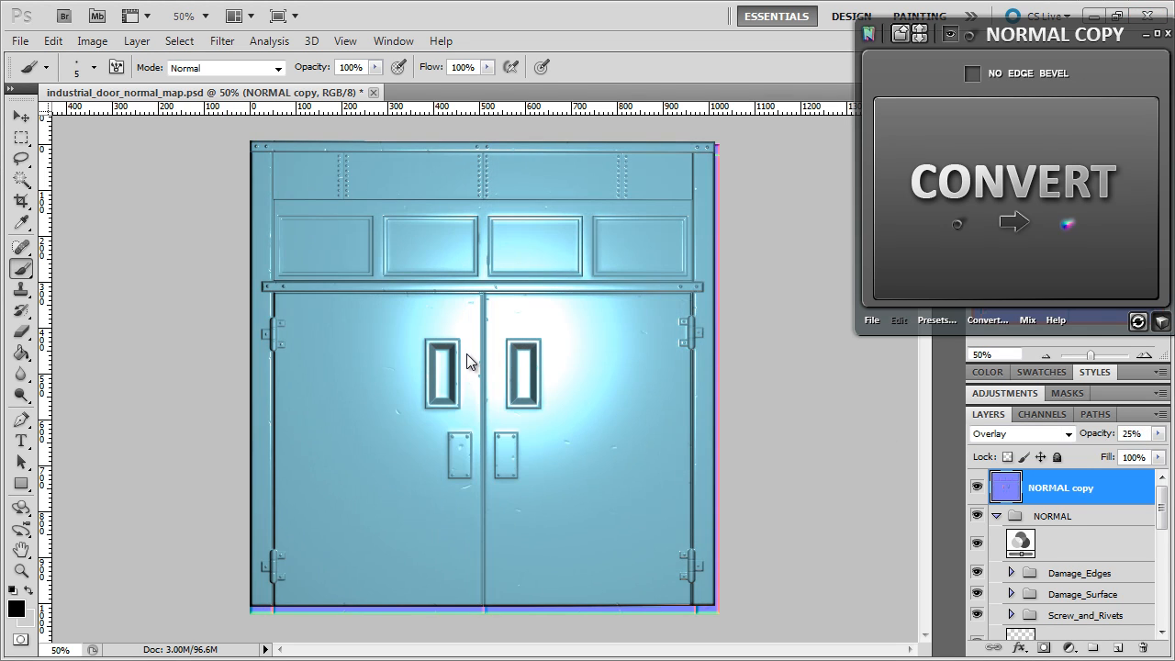
{"action": "left_click", "coordinate": [1161, 323]}
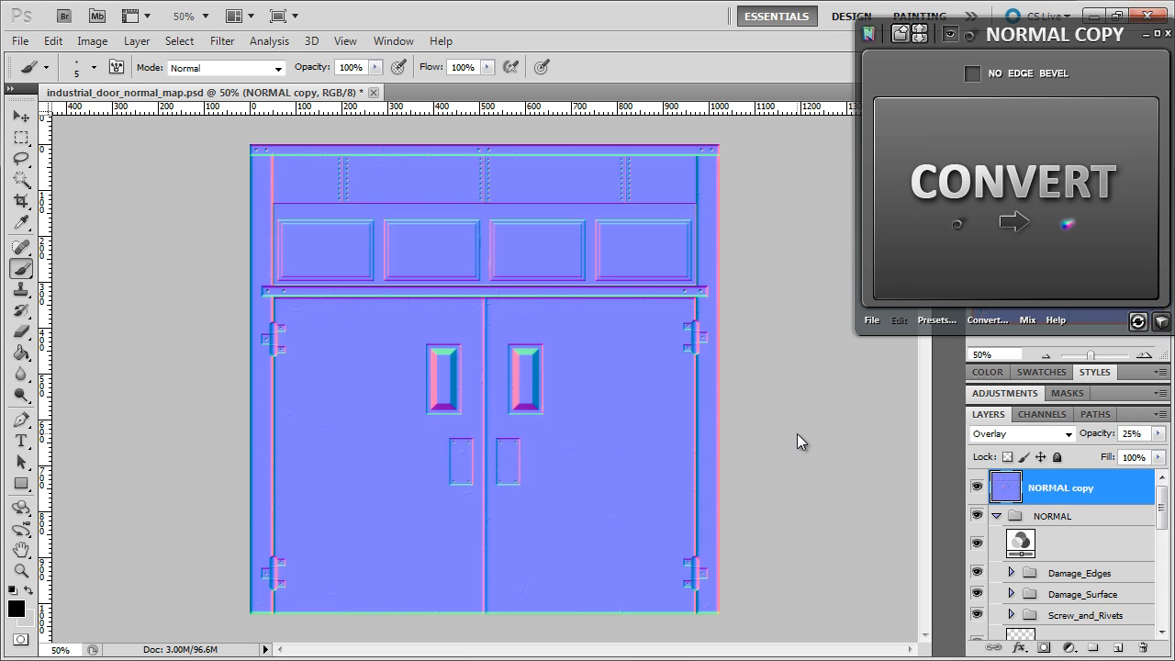
Save the normal map document and convert the active document's normal map to an AO map.
{"action": "key", "text": "ctrl+s"}
{"action": "left_click", "coordinate": [986, 320]}
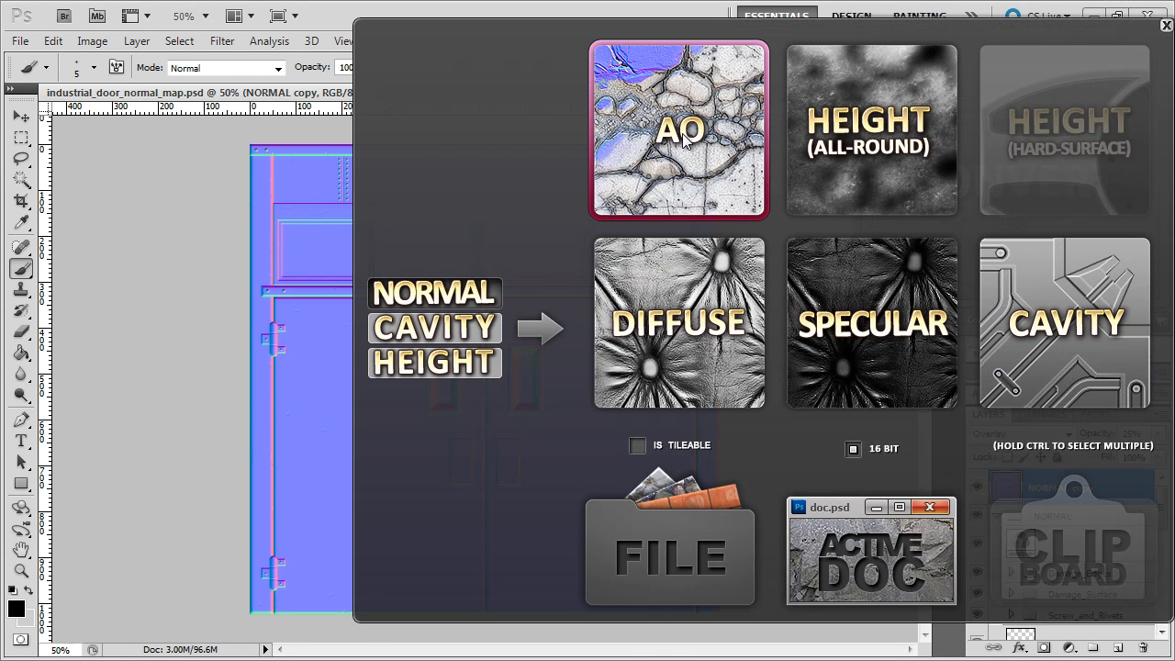
{"action": "left_click", "coordinate": [853, 552]}
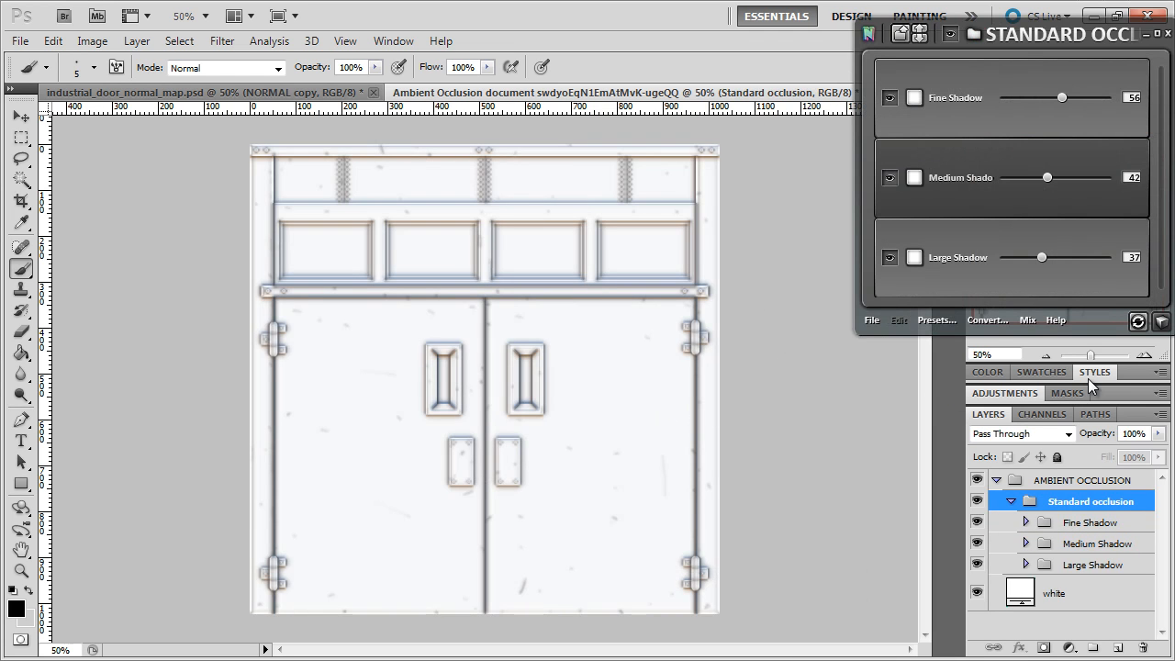
Give the Fine Shadow of the ambient occlusion a Half Round curve and a size of 2.
{"action": "left_click", "coordinate": [1147, 354]}
{"action": "left_click", "coordinate": [1147, 354]}
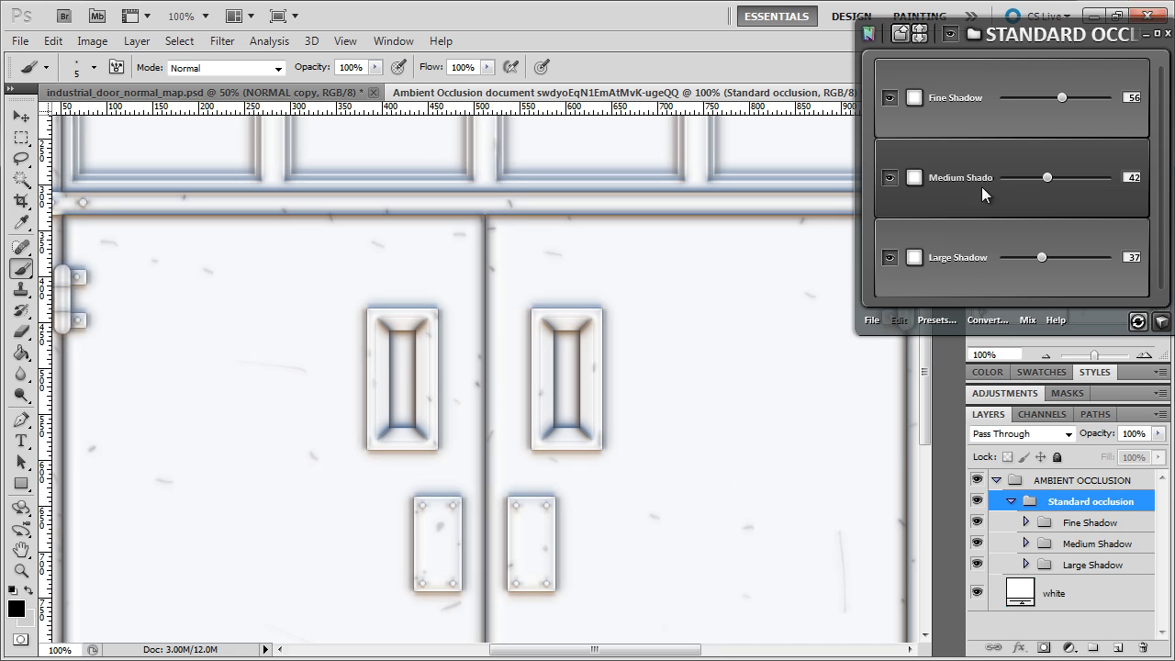
{"action": "left_click", "coordinate": [970, 112]}
{"action": "left_click", "coordinate": [970, 111]}
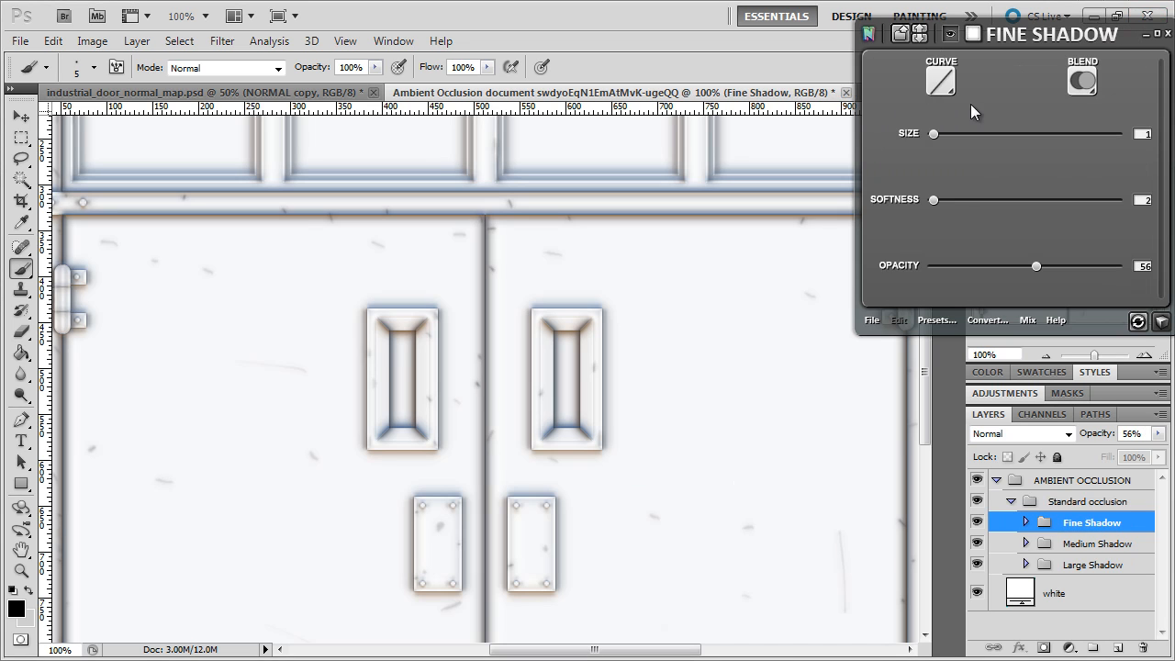
{"action": "left_click", "coordinate": [941, 82]}
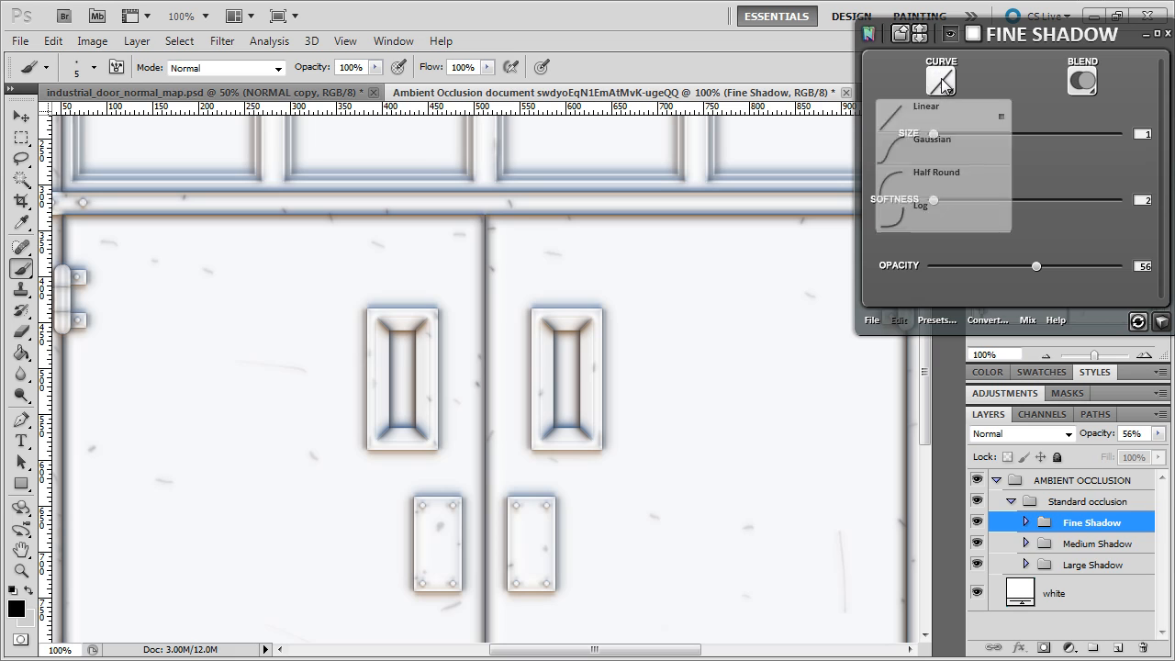
{"action": "left_click", "coordinate": [936, 180]}
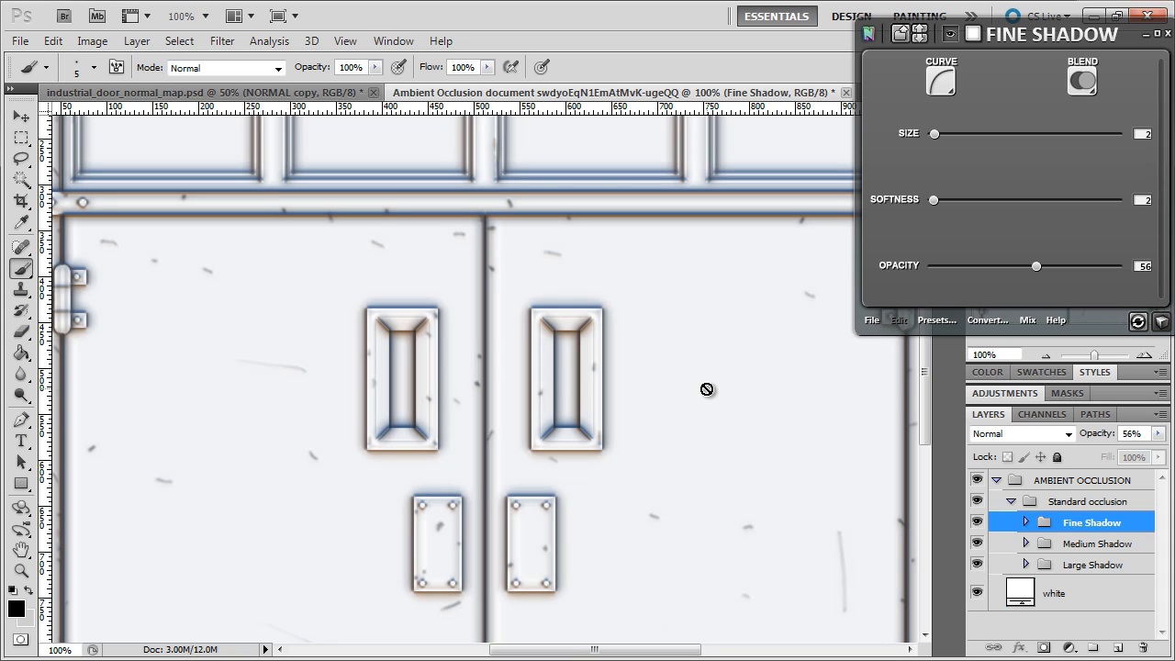
{"action": "left_click", "coordinate": [901, 35]}
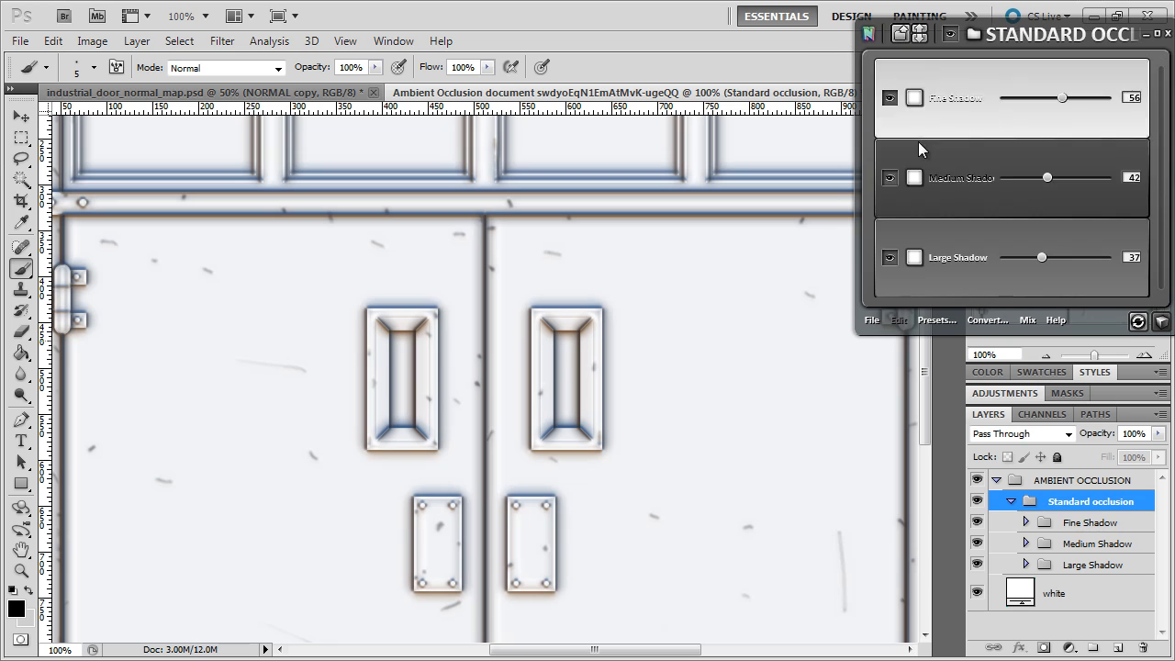
Give the Medium Shadow a Half Round curve and a softness of 18.
{"action": "left_click", "coordinate": [940, 194]}
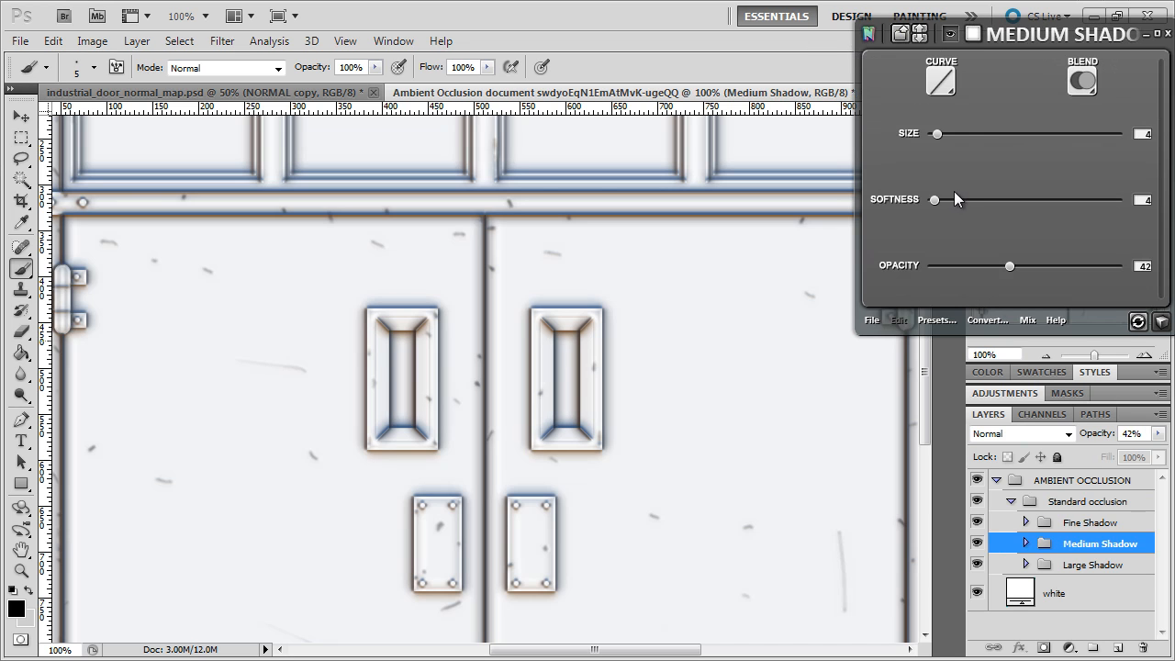
{"action": "left_click", "coordinate": [938, 90]}
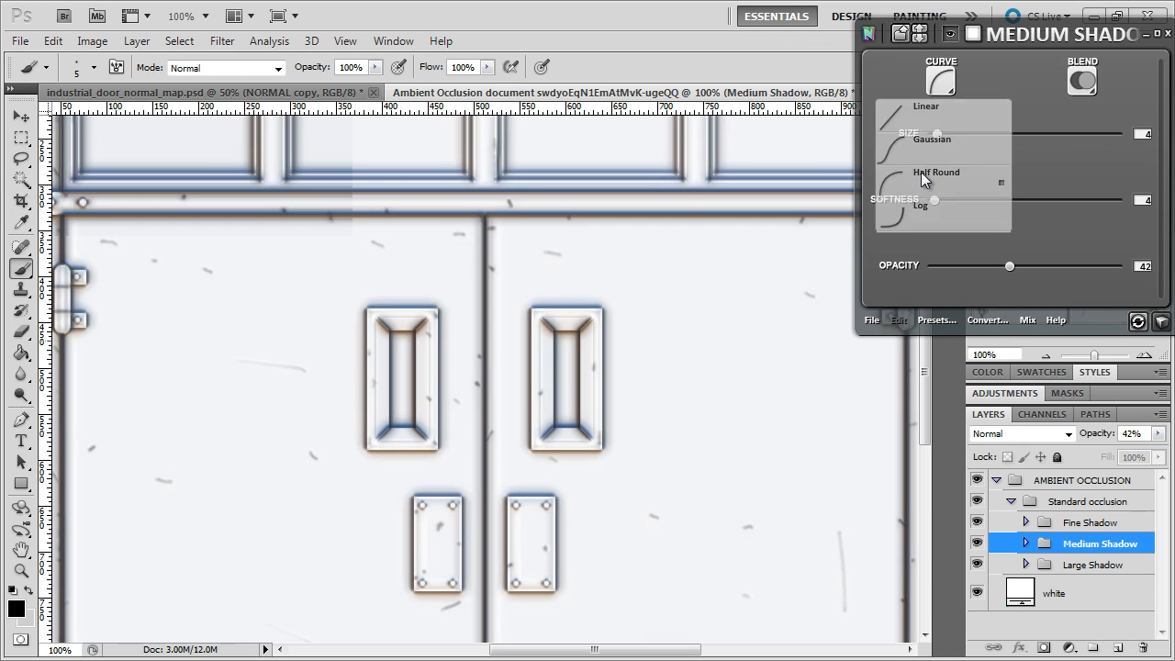
{"action": "left_click", "coordinate": [922, 179]}
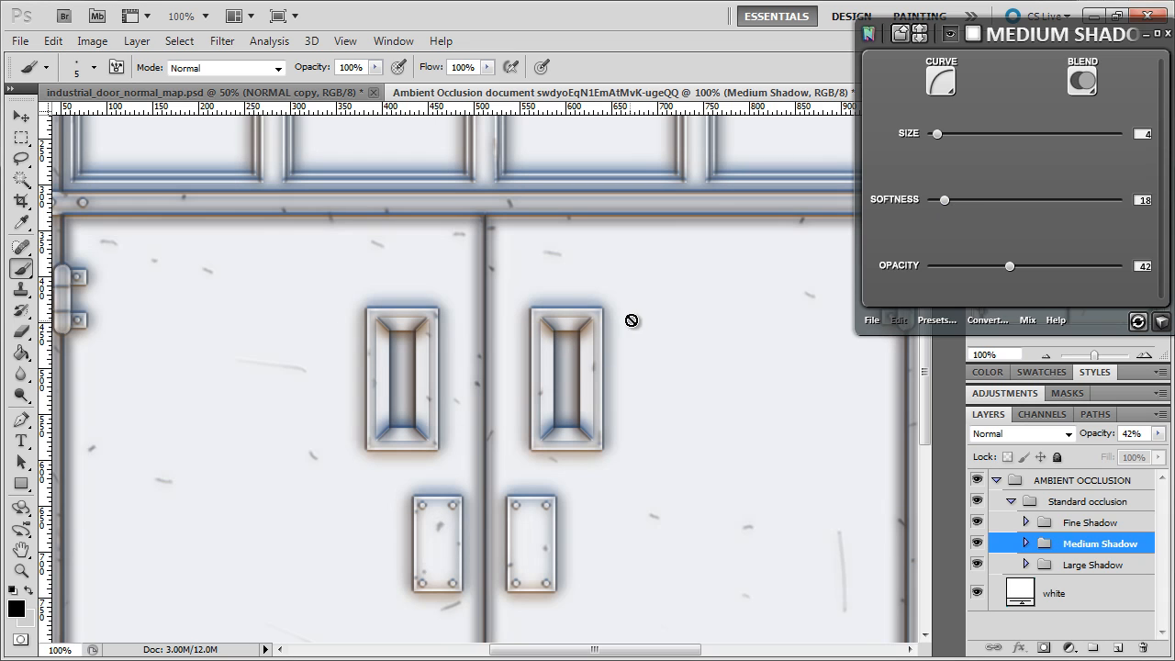
{"action": "left_click", "coordinate": [899, 34]}
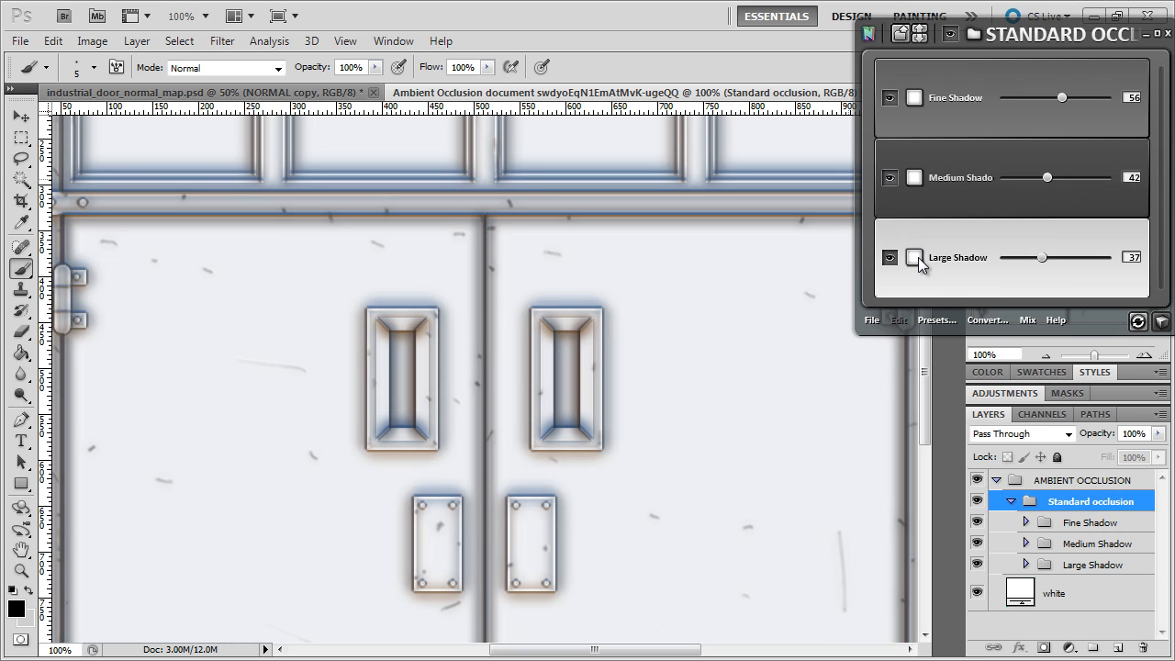
Give the Large Shadow a Half Round curve, a size of 24 and a softness of 166.
{"action": "left_click", "coordinate": [914, 259]}
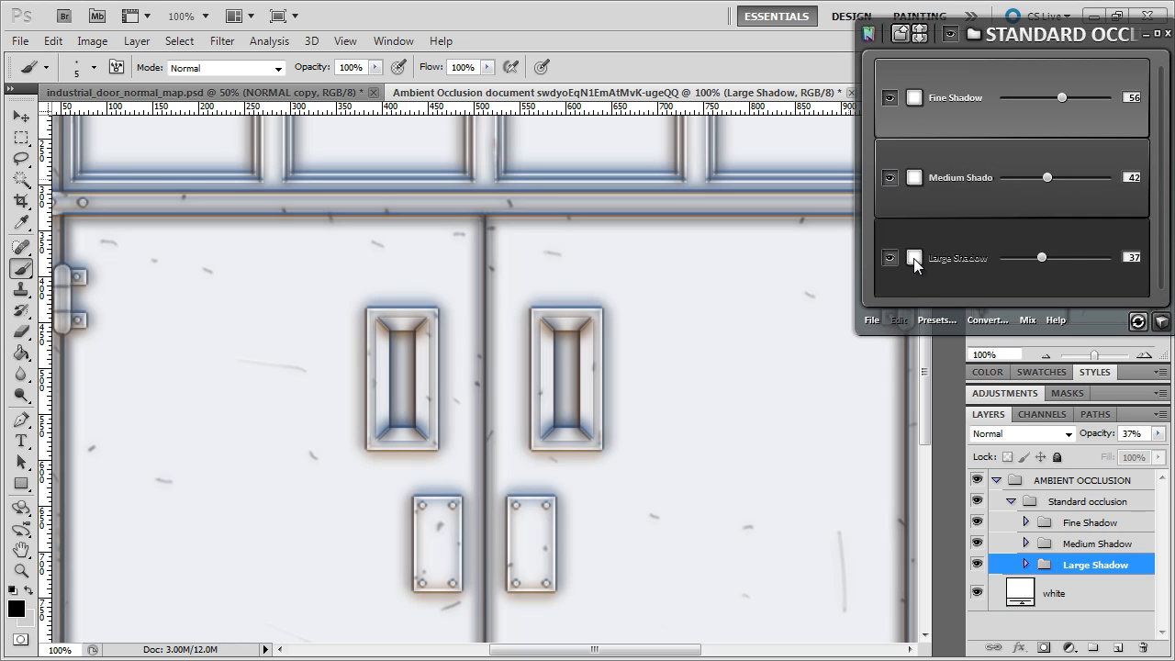
{"action": "left_click_drag", "start_coordinate": [937, 135], "coordinate": [967, 136]}
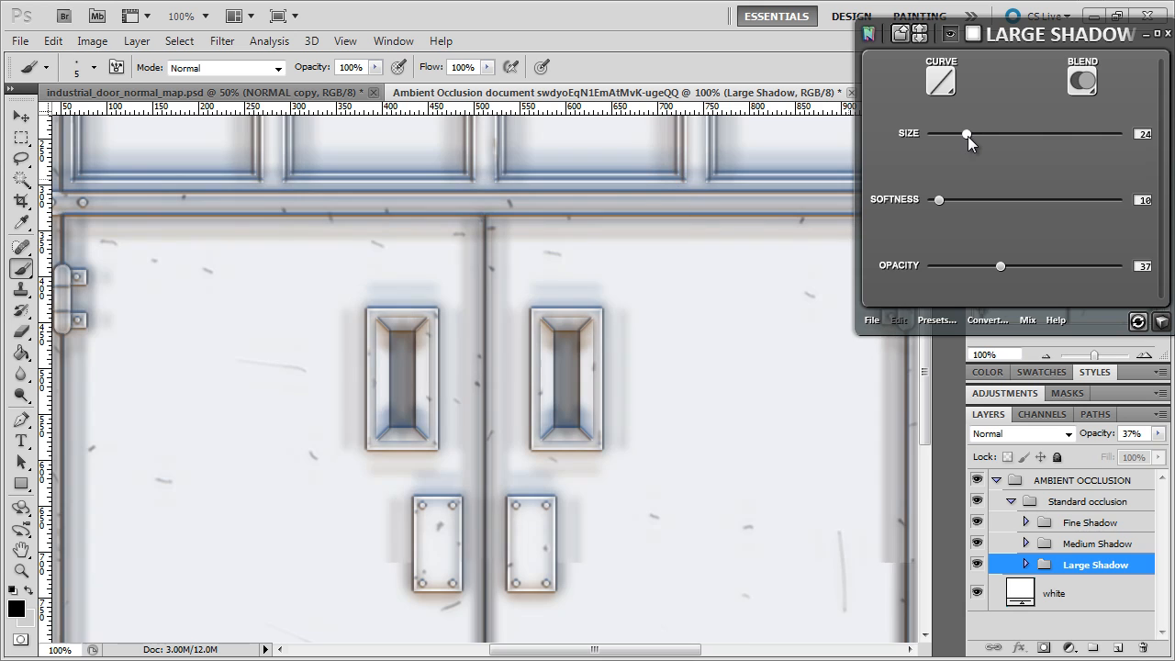
{"action": "left_click", "coordinate": [955, 80]}
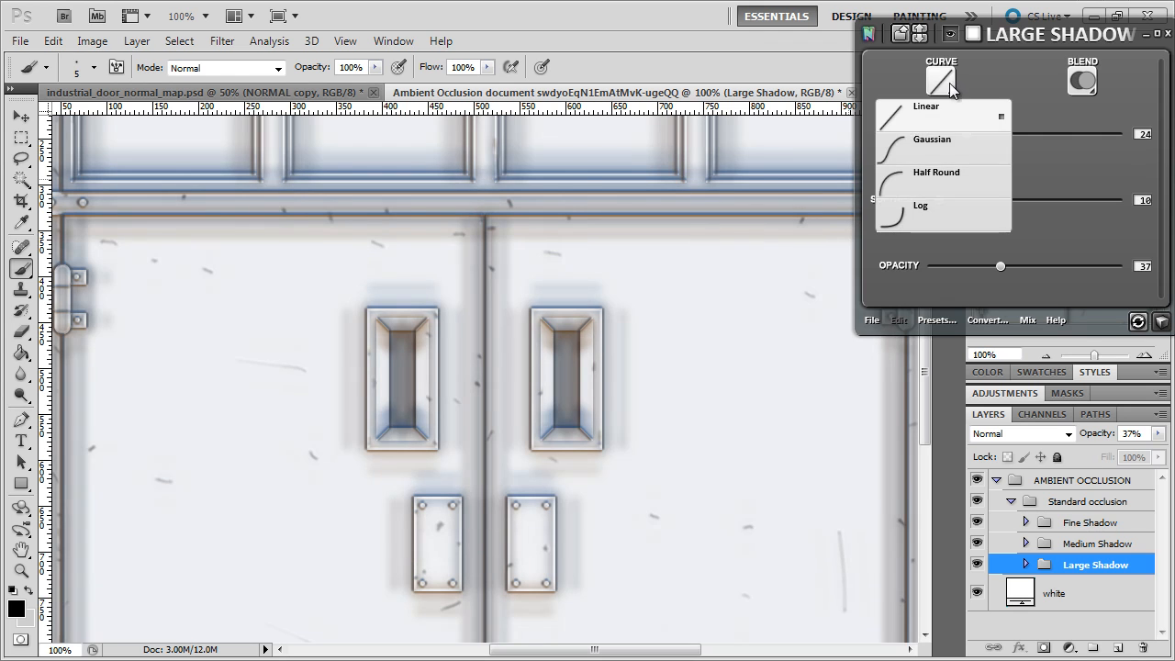
{"action": "left_click", "coordinate": [928, 184]}
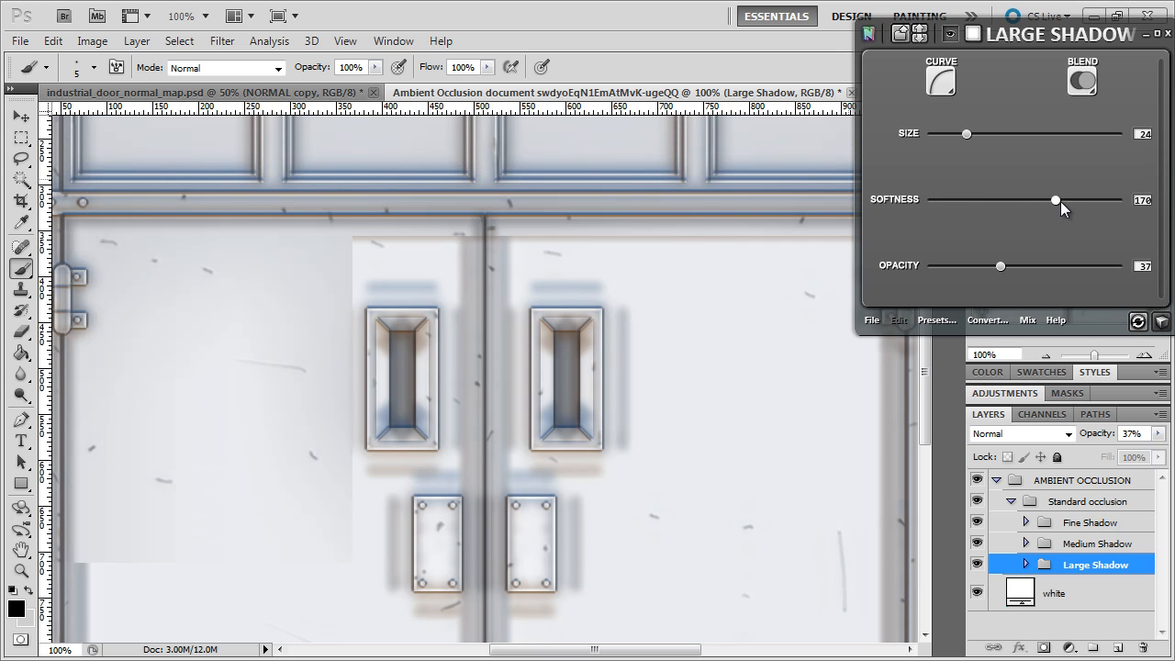
{"action": "left_click_drag", "start_coordinate": [1057, 199], "coordinate": [1052, 199]}
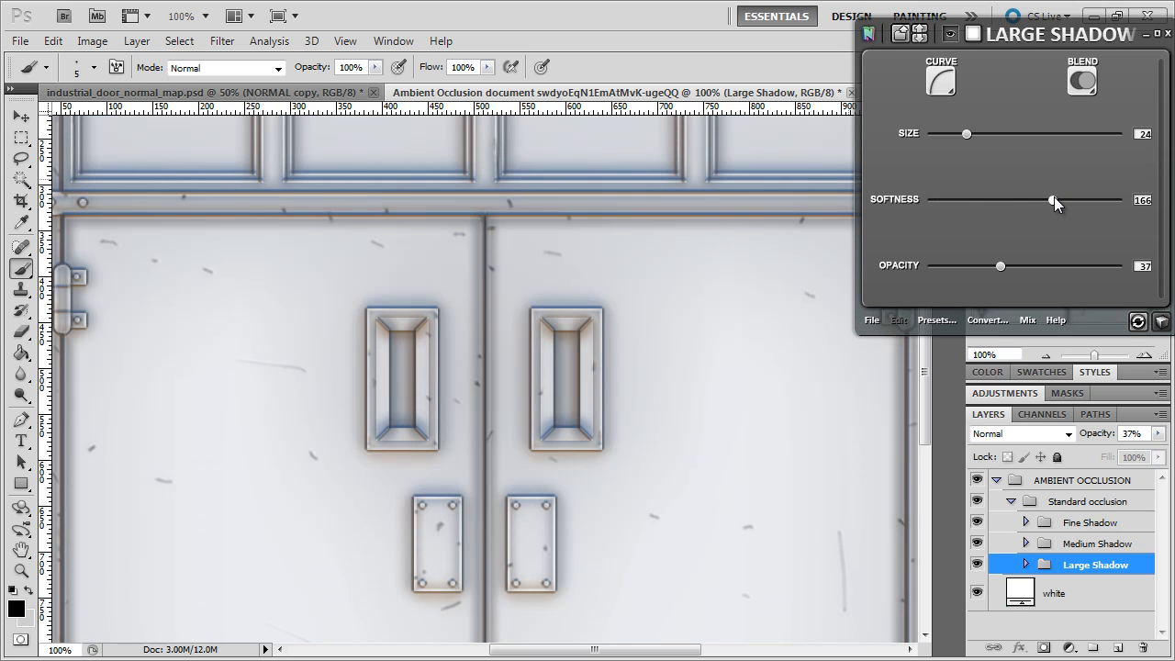
Set the Large Shadow's opacity to 16 and return to the Standard occlusion group to inspect the whole door.
{"action": "left_click_drag", "start_coordinate": [999, 265], "coordinate": [987, 265]}
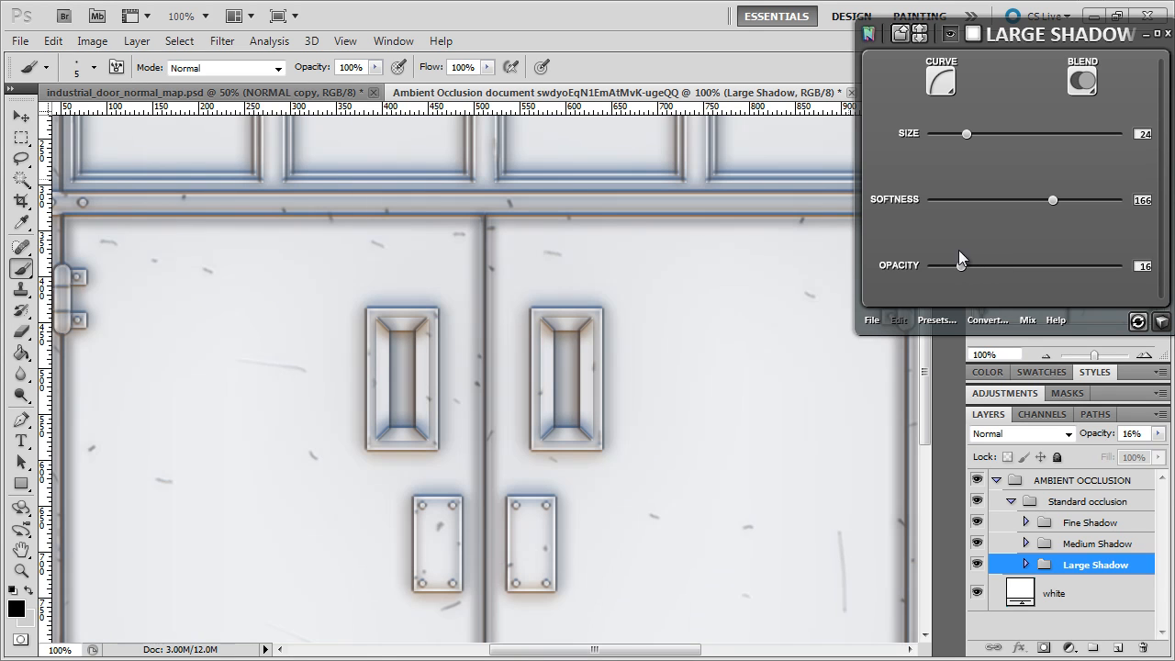
{"action": "left_click", "coordinate": [904, 34]}
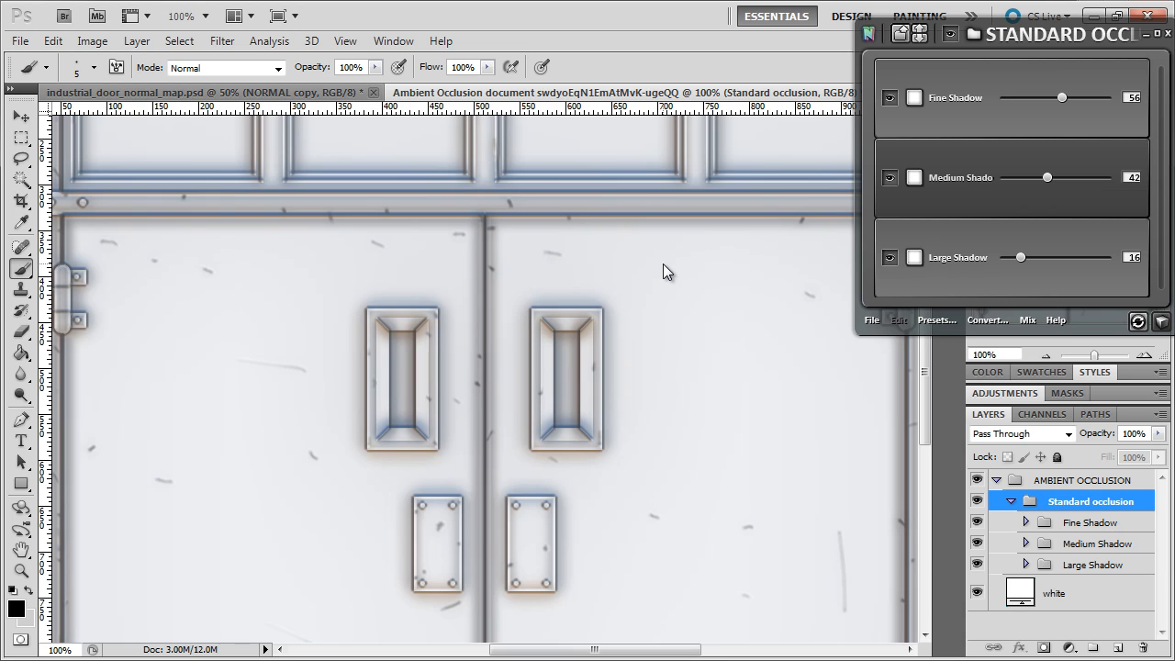
{"action": "scroll", "coordinate": [661, 257], "scroll_direction": "down", "scroll_amount": 5}
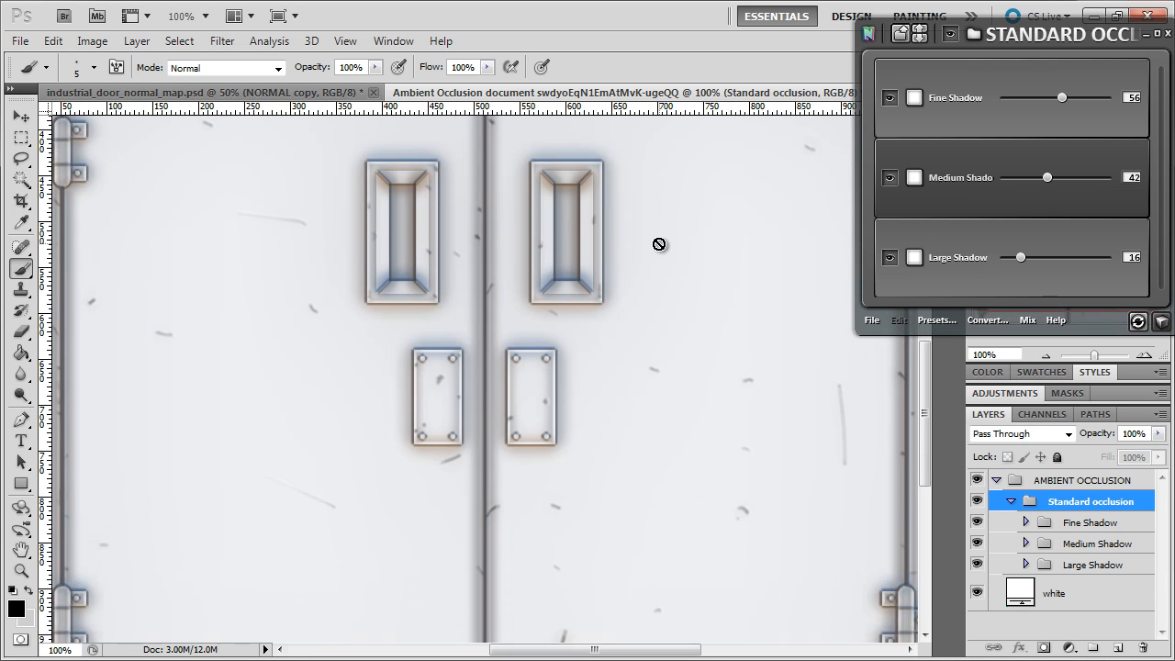
{"action": "scroll", "coordinate": [658, 241], "scroll_direction": "up", "scroll_amount": 8}
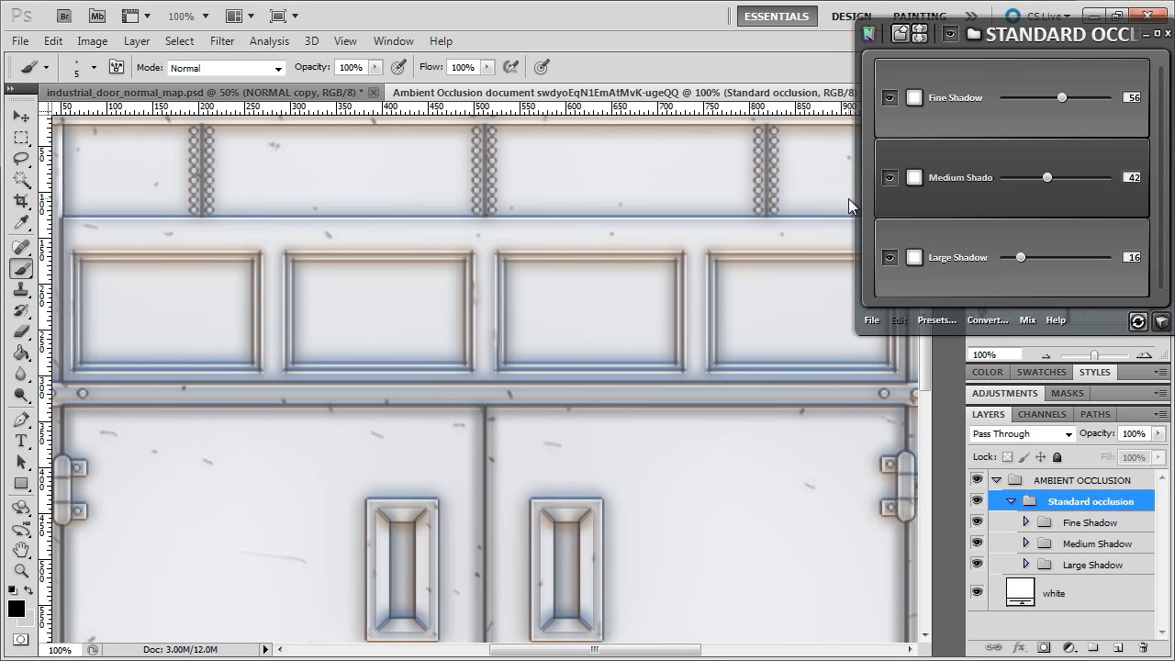
Save the ambient occlusion document as industrial_door_AO_broad in Photoshop format in the Source Assets folder and close it.
{"action": "left_click", "coordinate": [20, 41]}
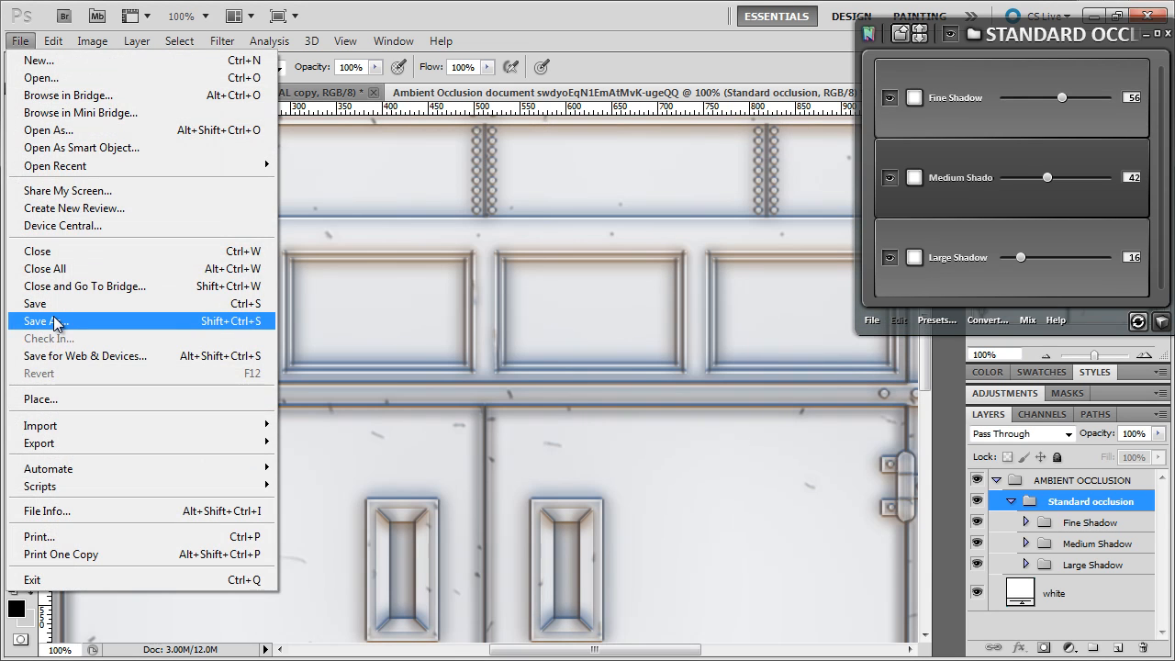
{"action": "left_click", "coordinate": [36, 320]}
{"action": "type", "text": "indu"}
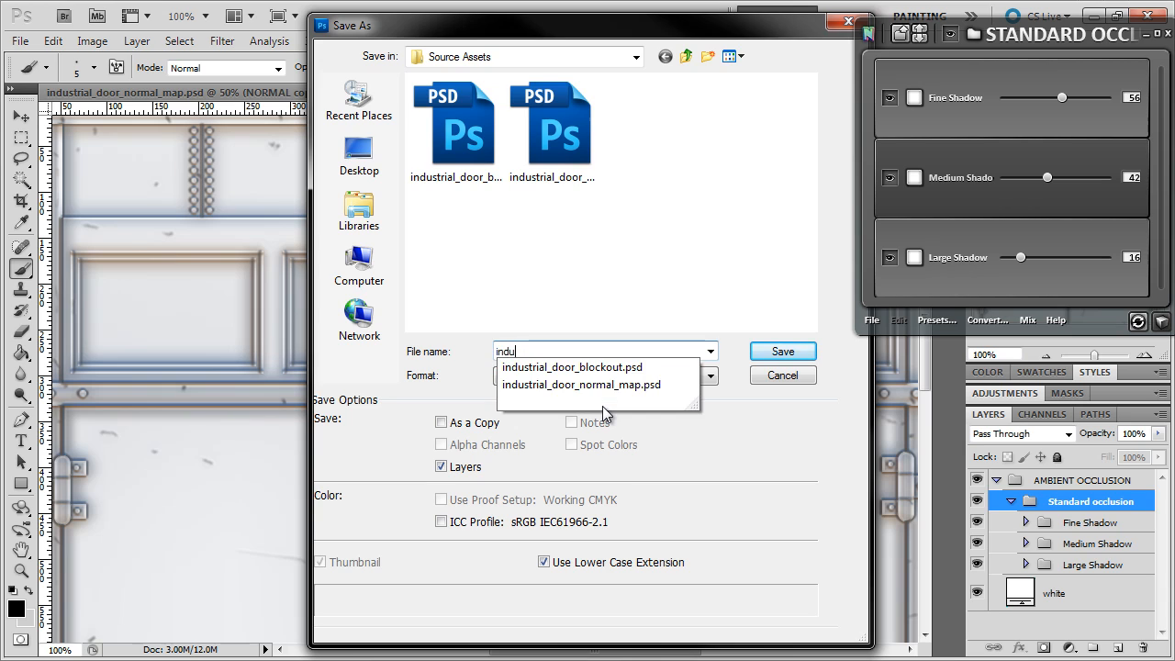
{"action": "type", "text": "strial_door_AP"}
{"action": "key", "text": "BackSpace"}
{"action": "type", "text": "O"}
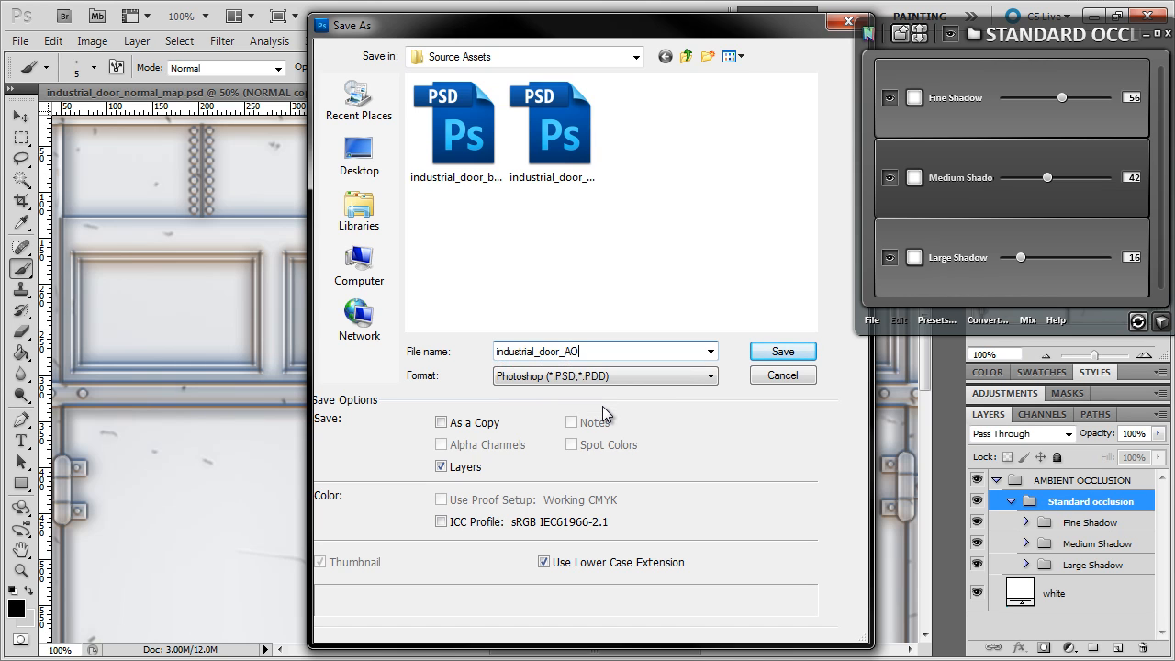
{"action": "type", "text": "_brushed"}
{"action": "key", "text": "Return"}
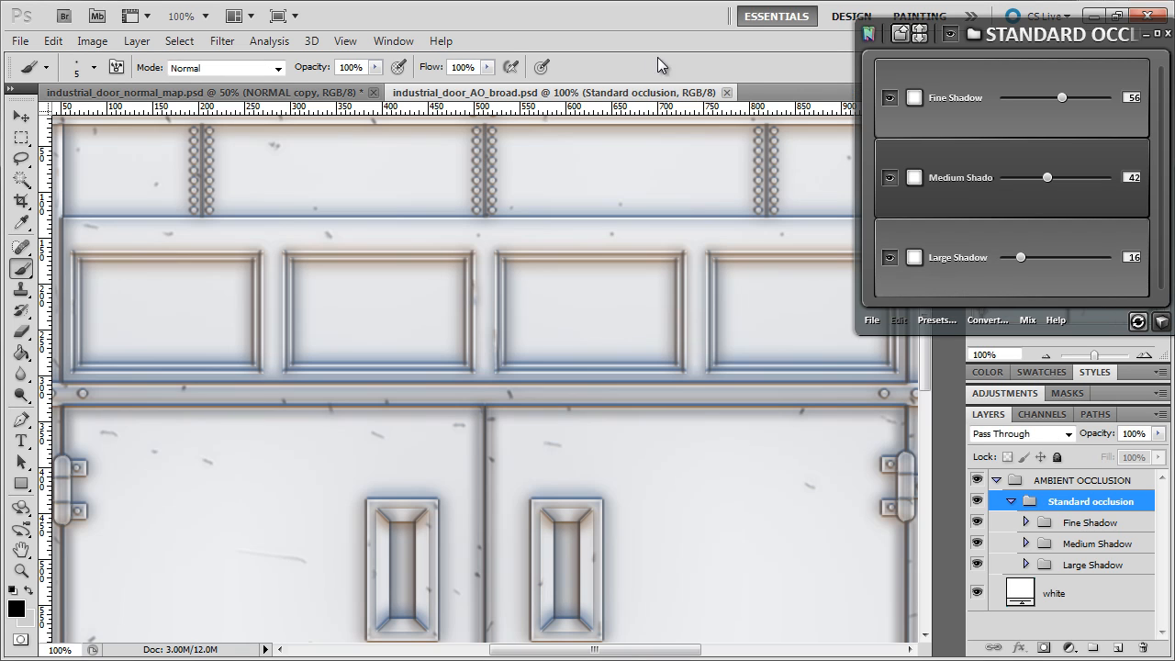
{"action": "left_click", "coordinate": [726, 93]}
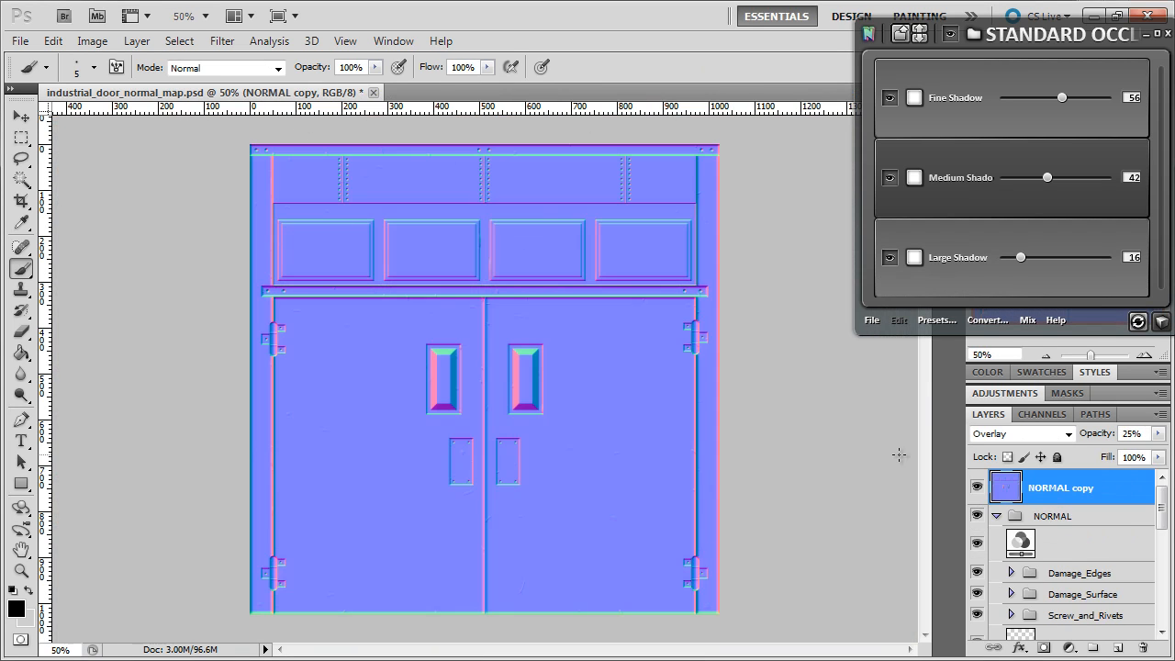
Convert the active document's normal map to a cavity map.
{"action": "left_click", "coordinate": [982, 320]}
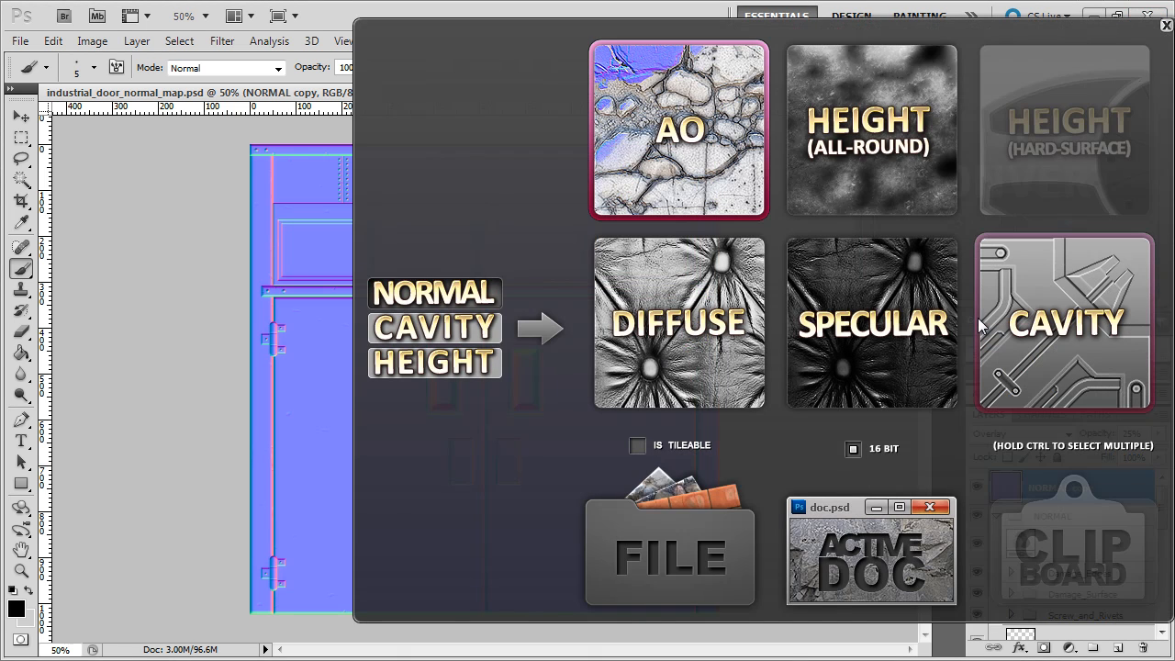
{"action": "left_click", "coordinate": [1069, 307]}
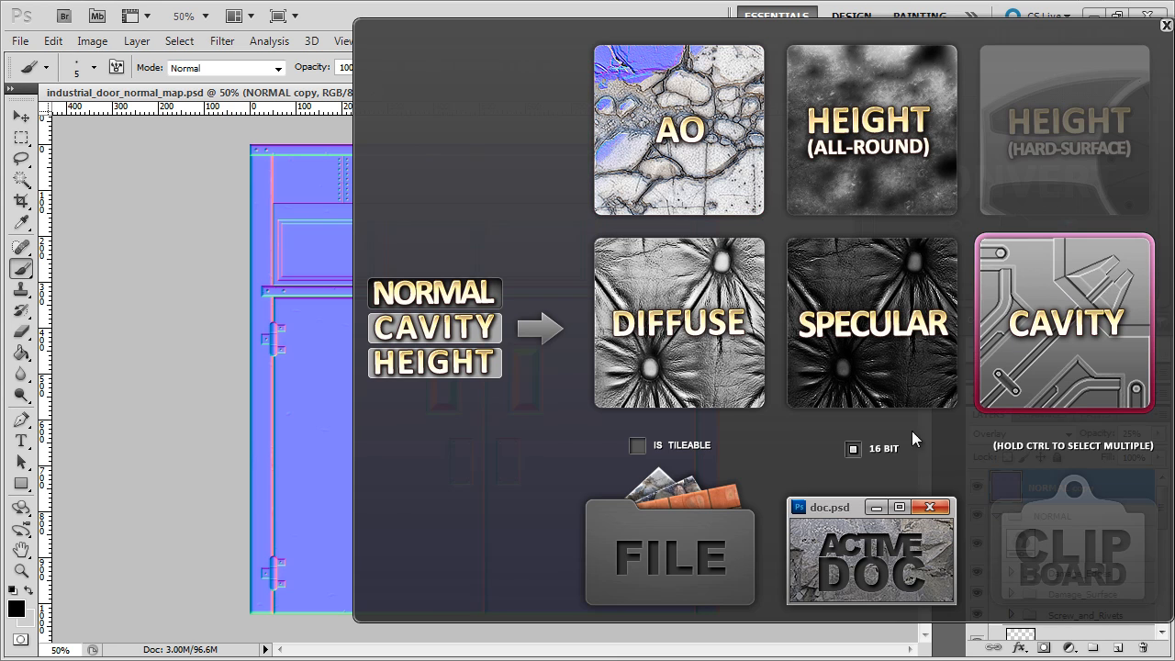
{"action": "left_click", "coordinate": [894, 540]}
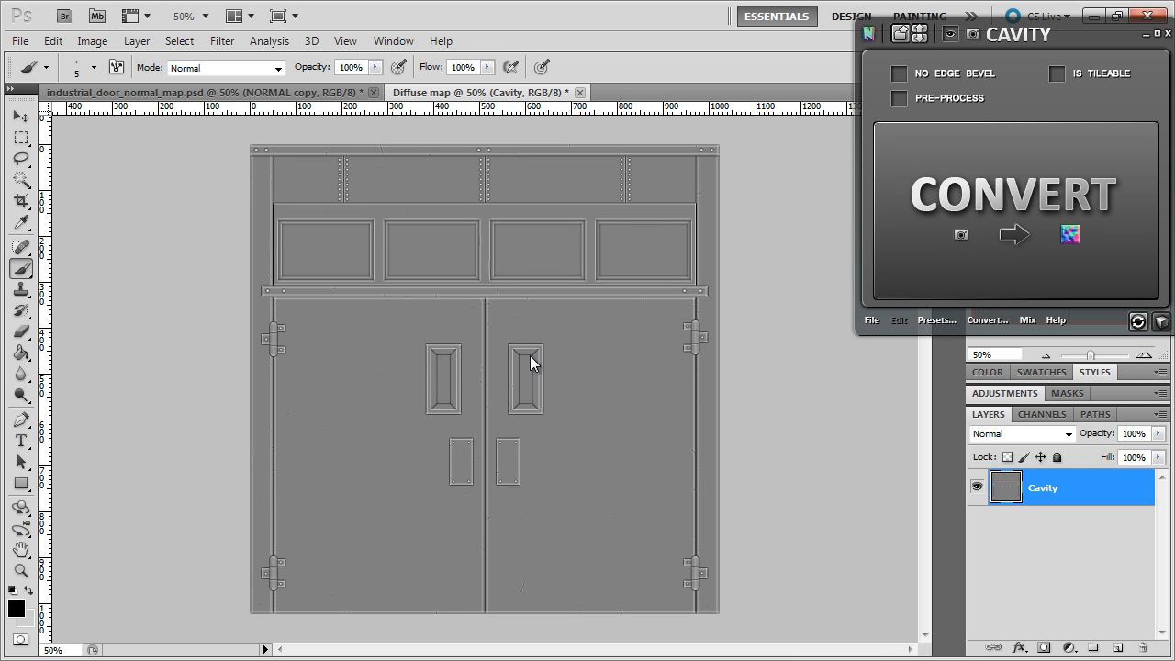
Save the cavity map as industrial_door_cavity in Photoshop format in the Source Assets folder and close it.
{"action": "left_click", "coordinate": [19, 42]}
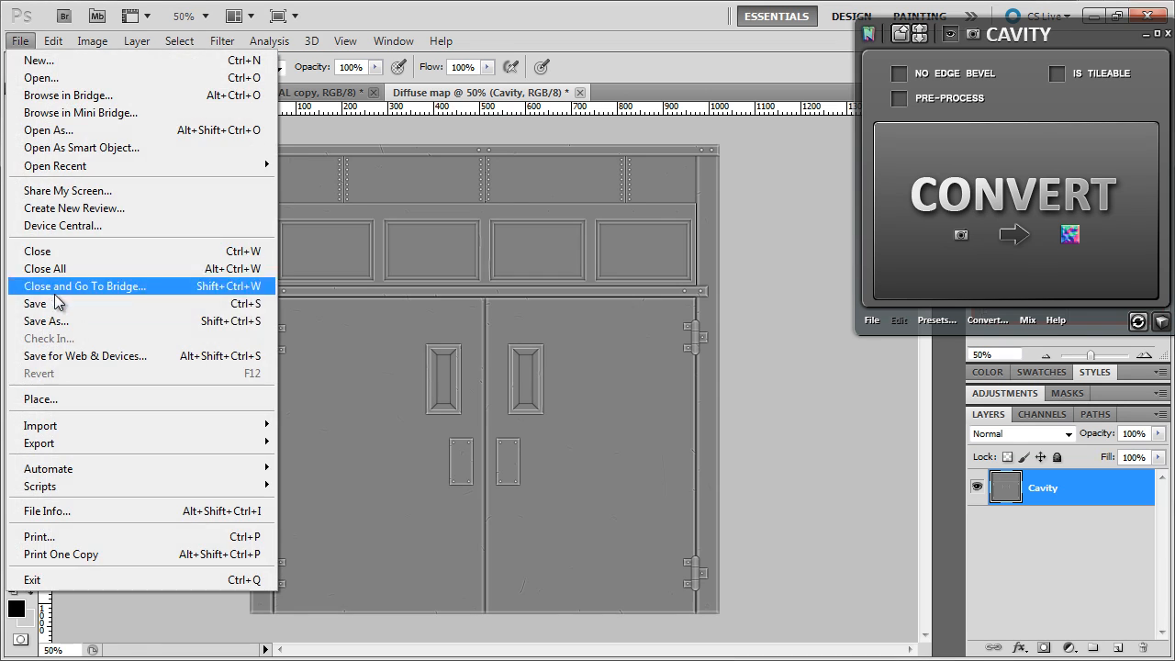
{"action": "left_click", "coordinate": [46, 320]}
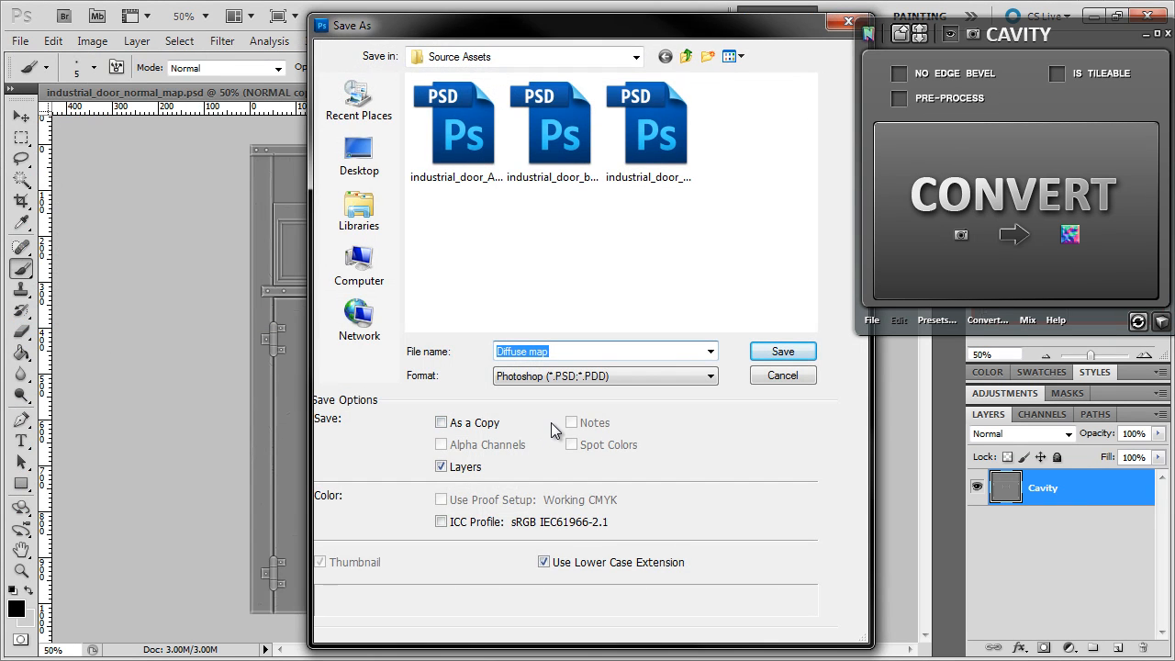
{"action": "type", "text": "indust"}
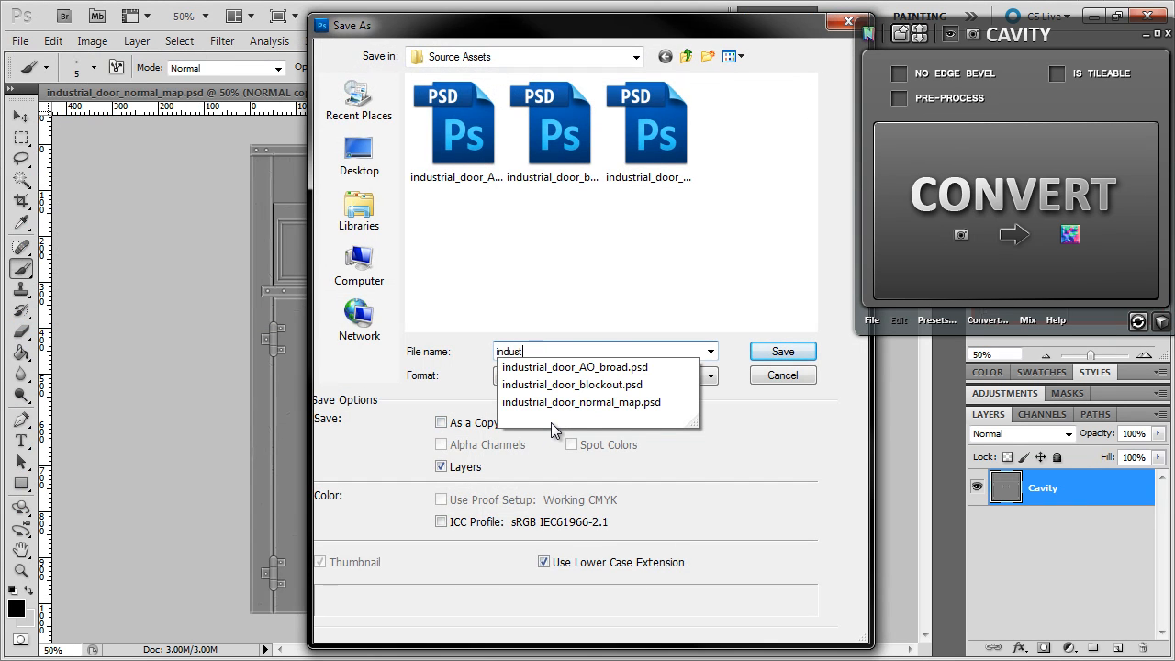
{"action": "type", "text": "rial_door_c"}
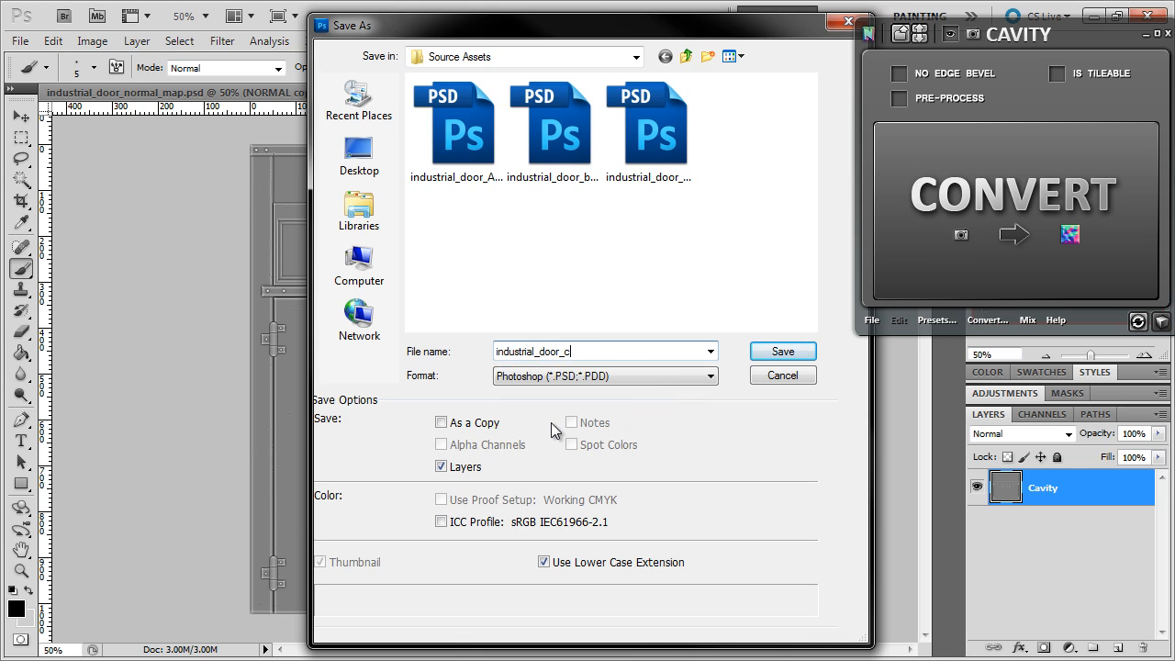
{"action": "type", "text": "avity"}
{"action": "key", "text": "Return"}
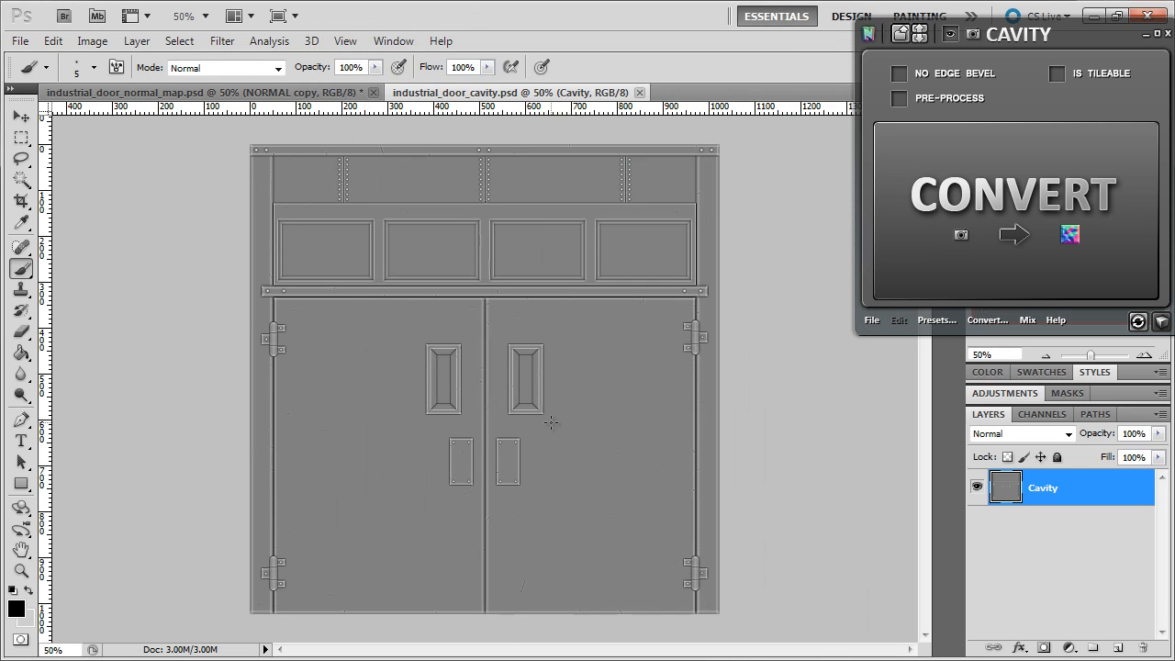
{"action": "left_click", "coordinate": [639, 92]}
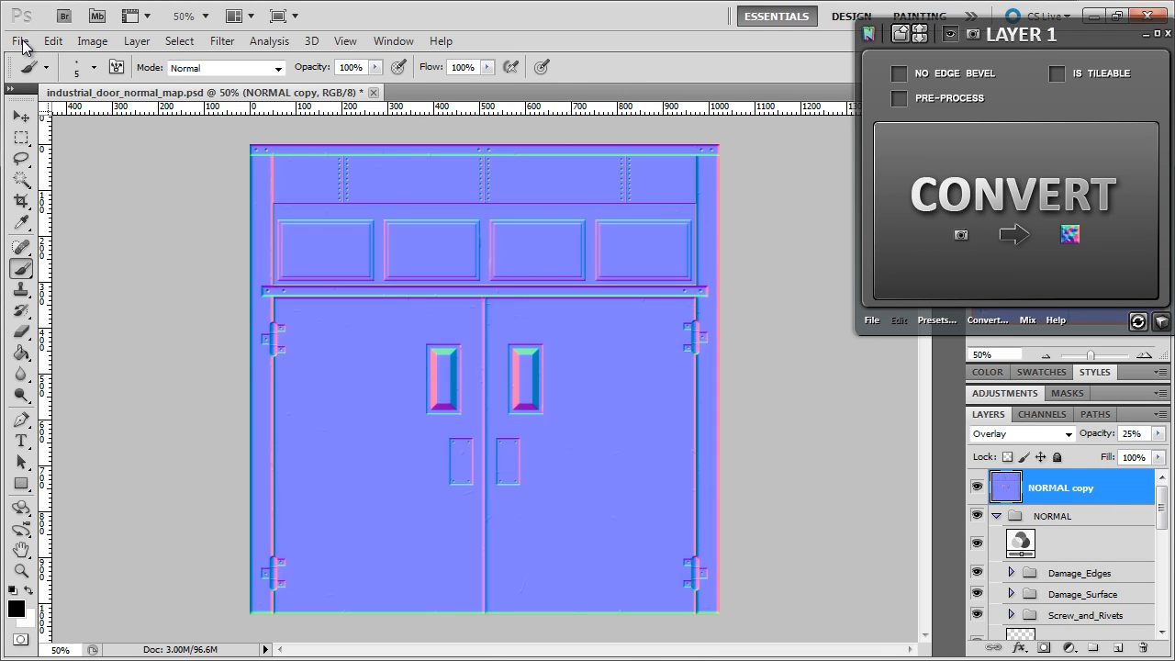
Convert the active document's normal map to a diffuse map and set its Cavity strength to 48.
{"action": "left_click", "coordinate": [984, 323]}
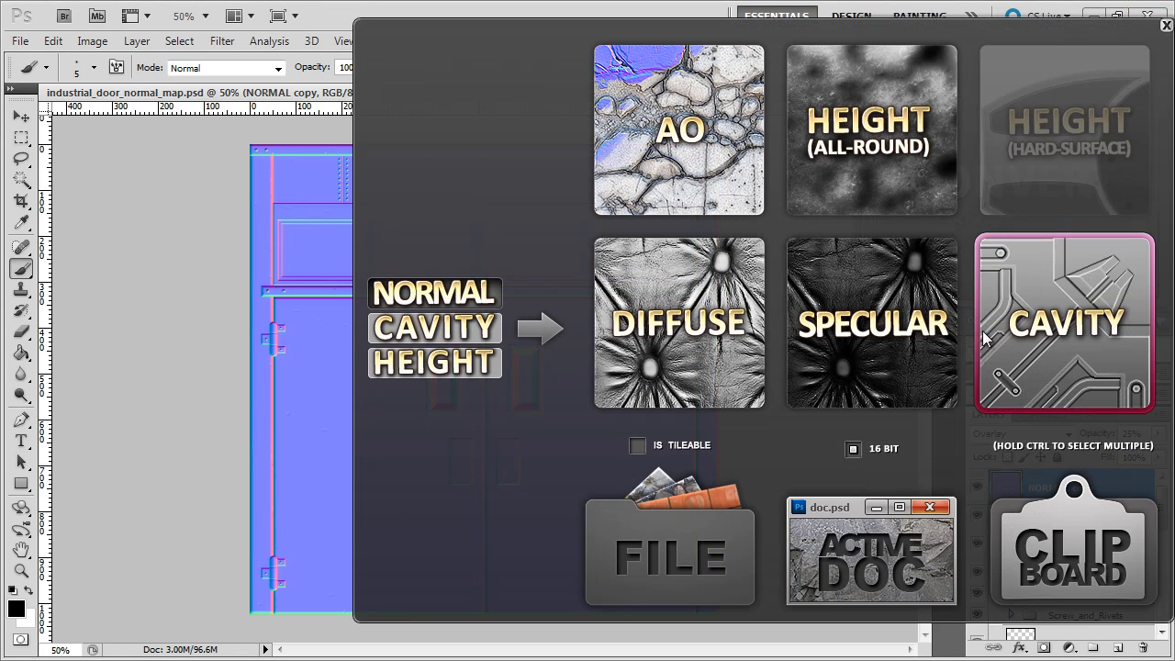
{"action": "left_click", "coordinate": [690, 338]}
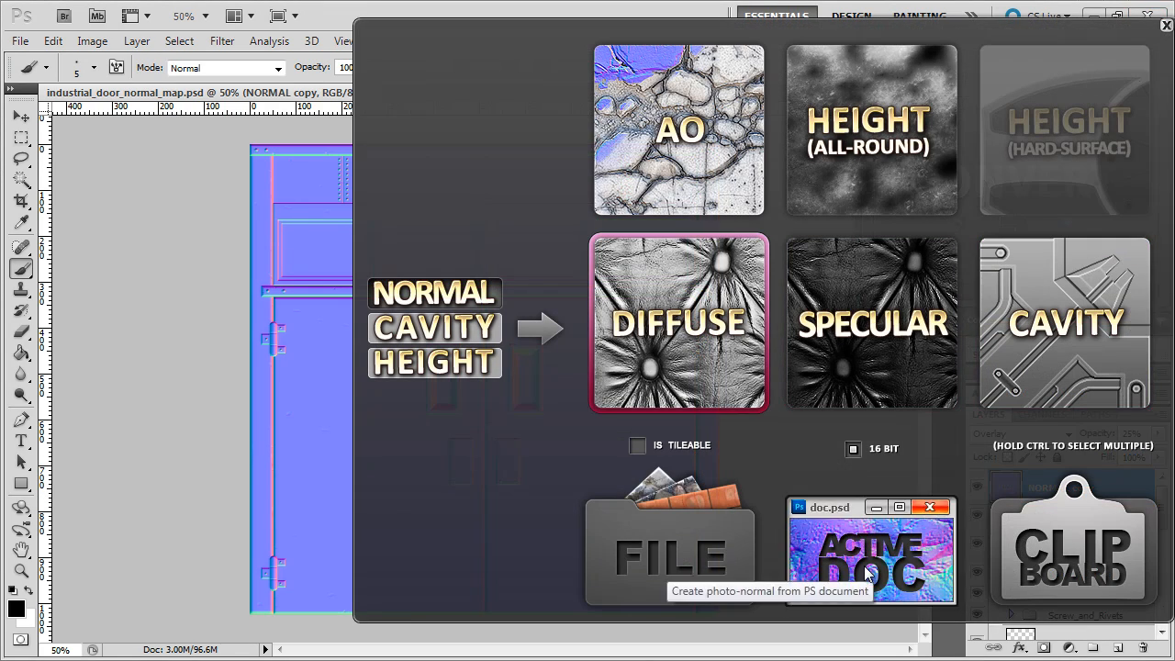
{"action": "left_click", "coordinate": [868, 573]}
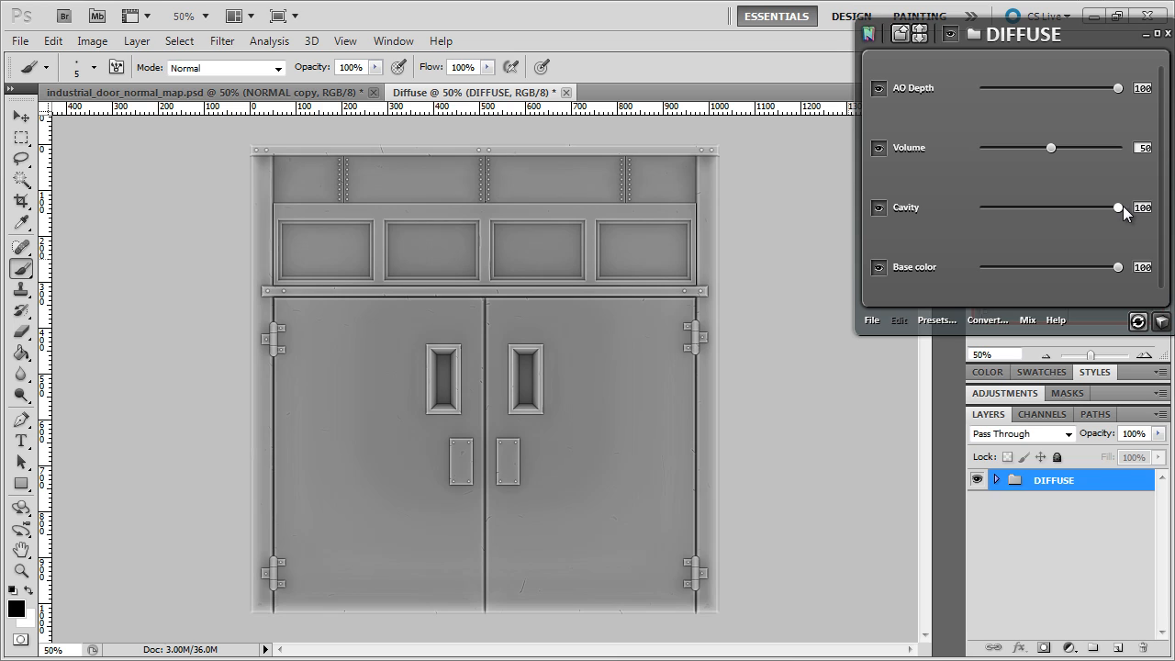
{"action": "left_click_drag", "start_coordinate": [1082, 212], "coordinate": [1051, 216]}
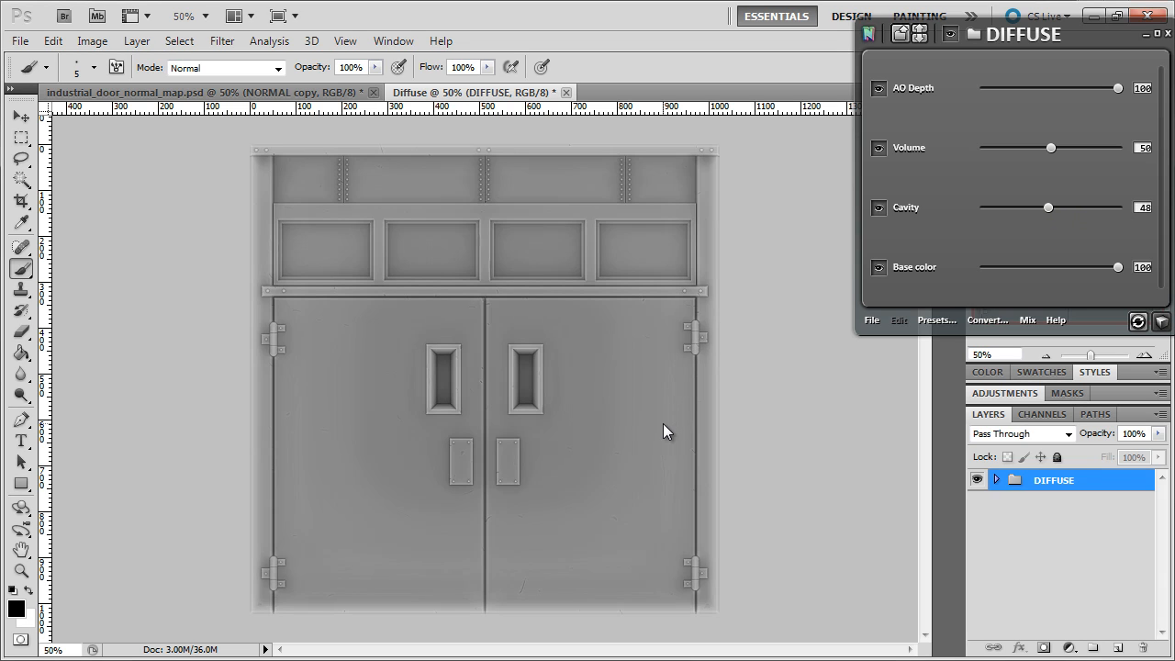
Save the diffuse document as industrial_door_ao_sharp in Photoshop format in the Source Assets folder.
{"action": "left_click", "coordinate": [19, 40]}
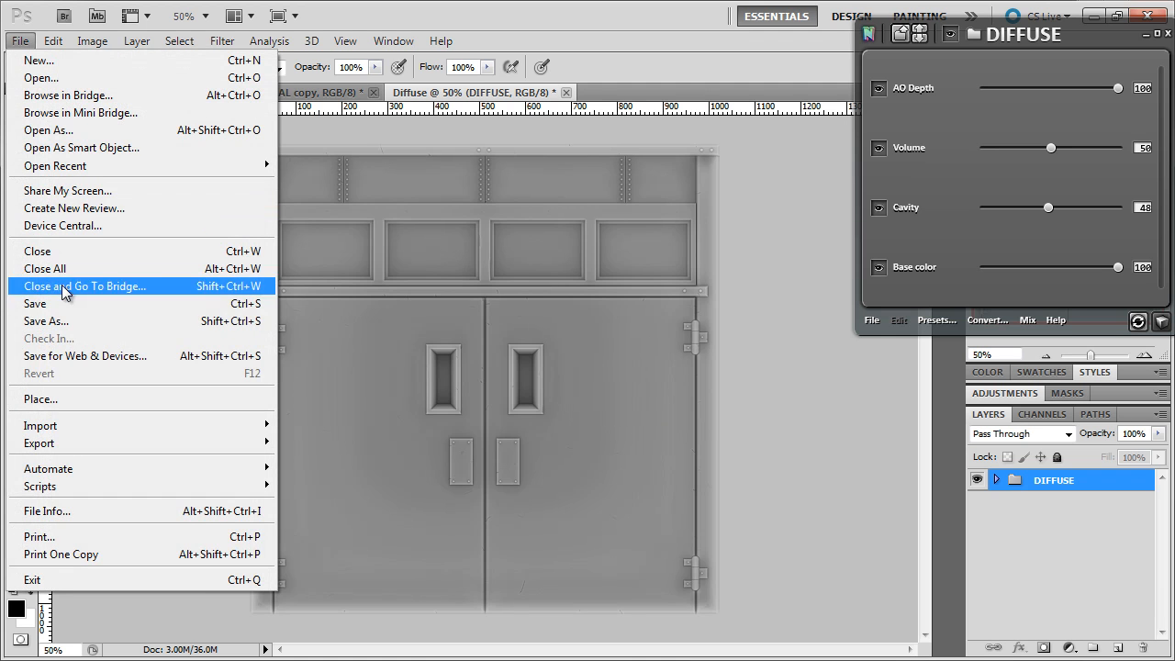
{"action": "left_click", "coordinate": [67, 321]}
{"action": "type", "text": "induy"}
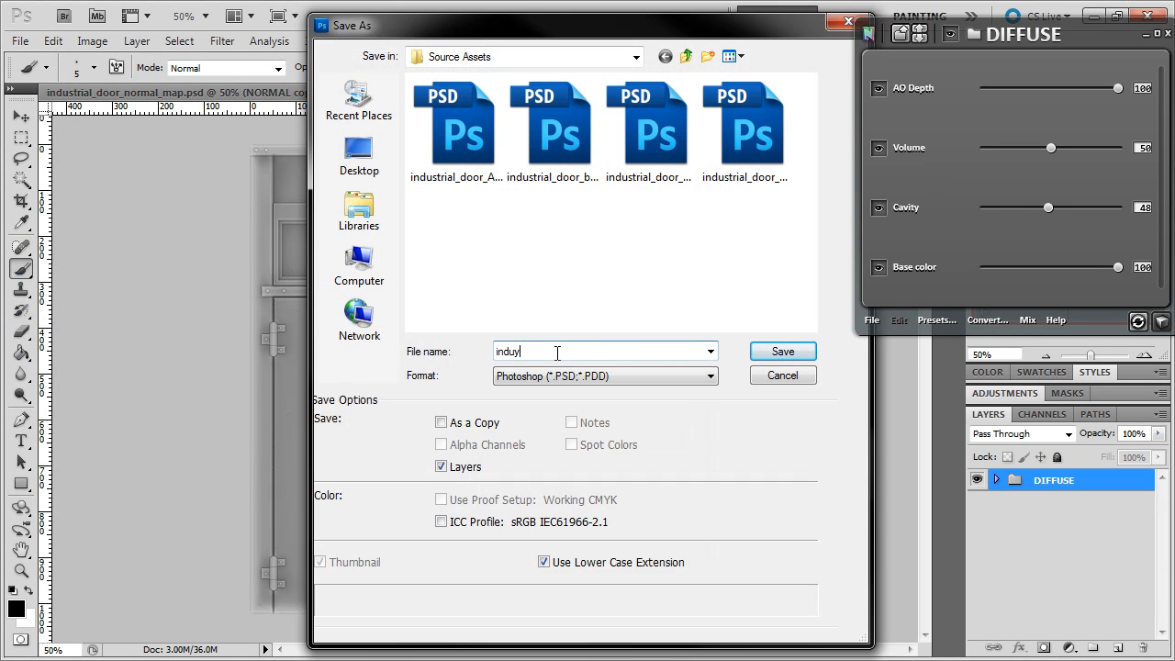
{"action": "key", "text": "BackSpace"}
{"action": "type", "text": "strial_d"}
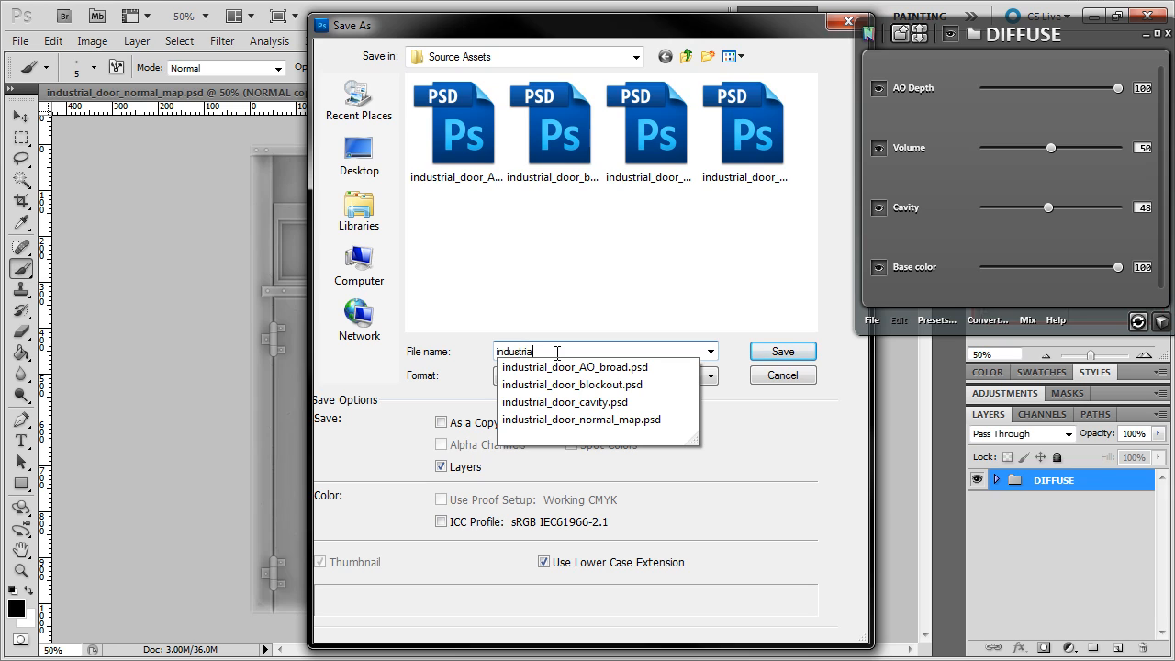
{"action": "type", "text": "oor_ao"}
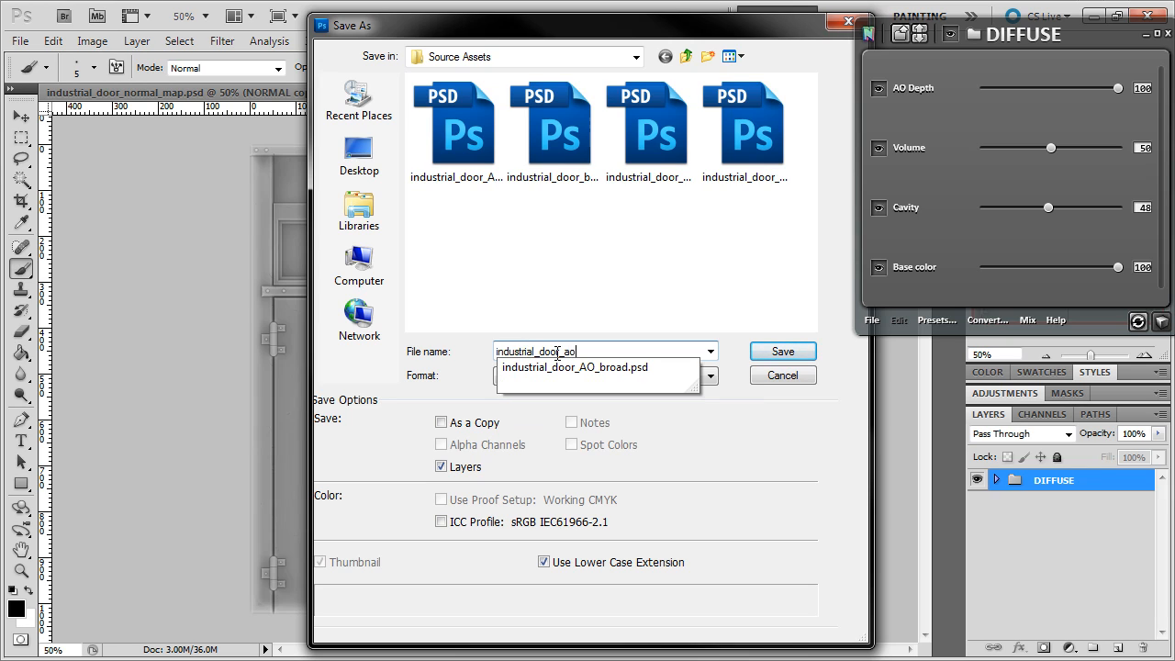
{"action": "type", "text": "_sharp"}
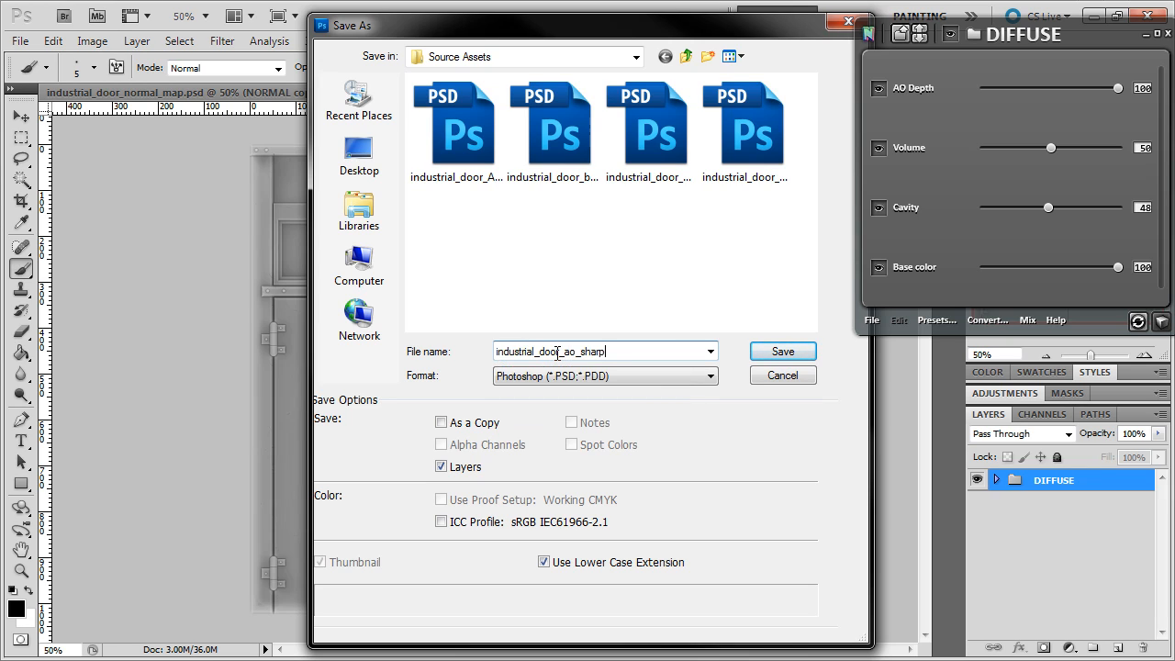
{"action": "key", "text": "Return"}
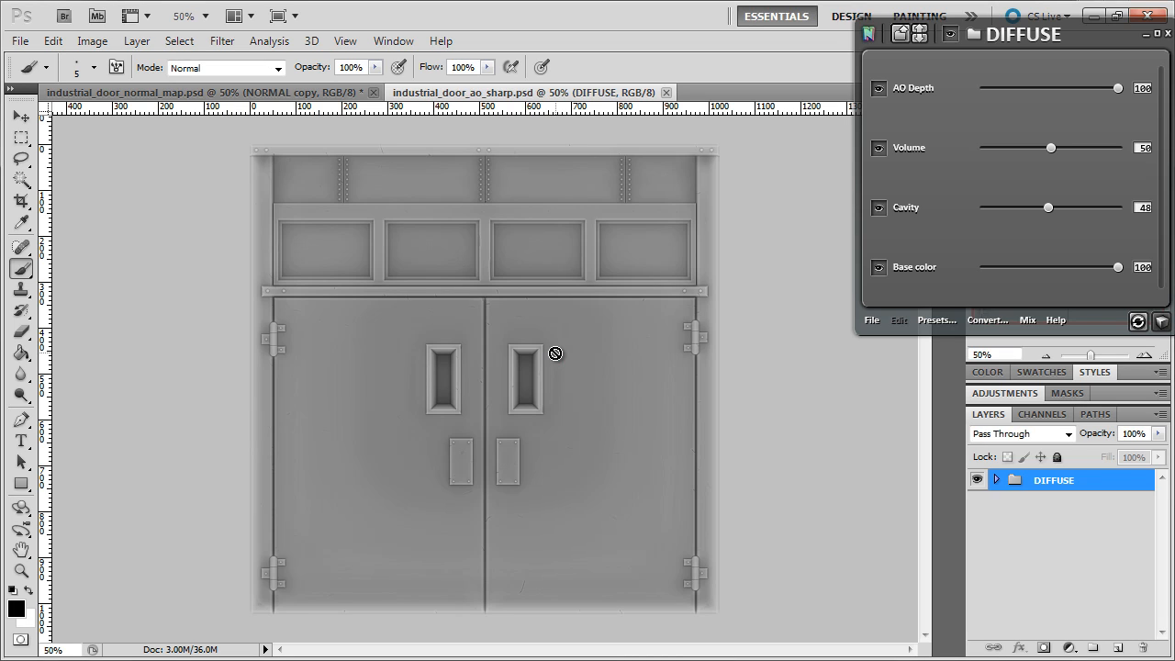